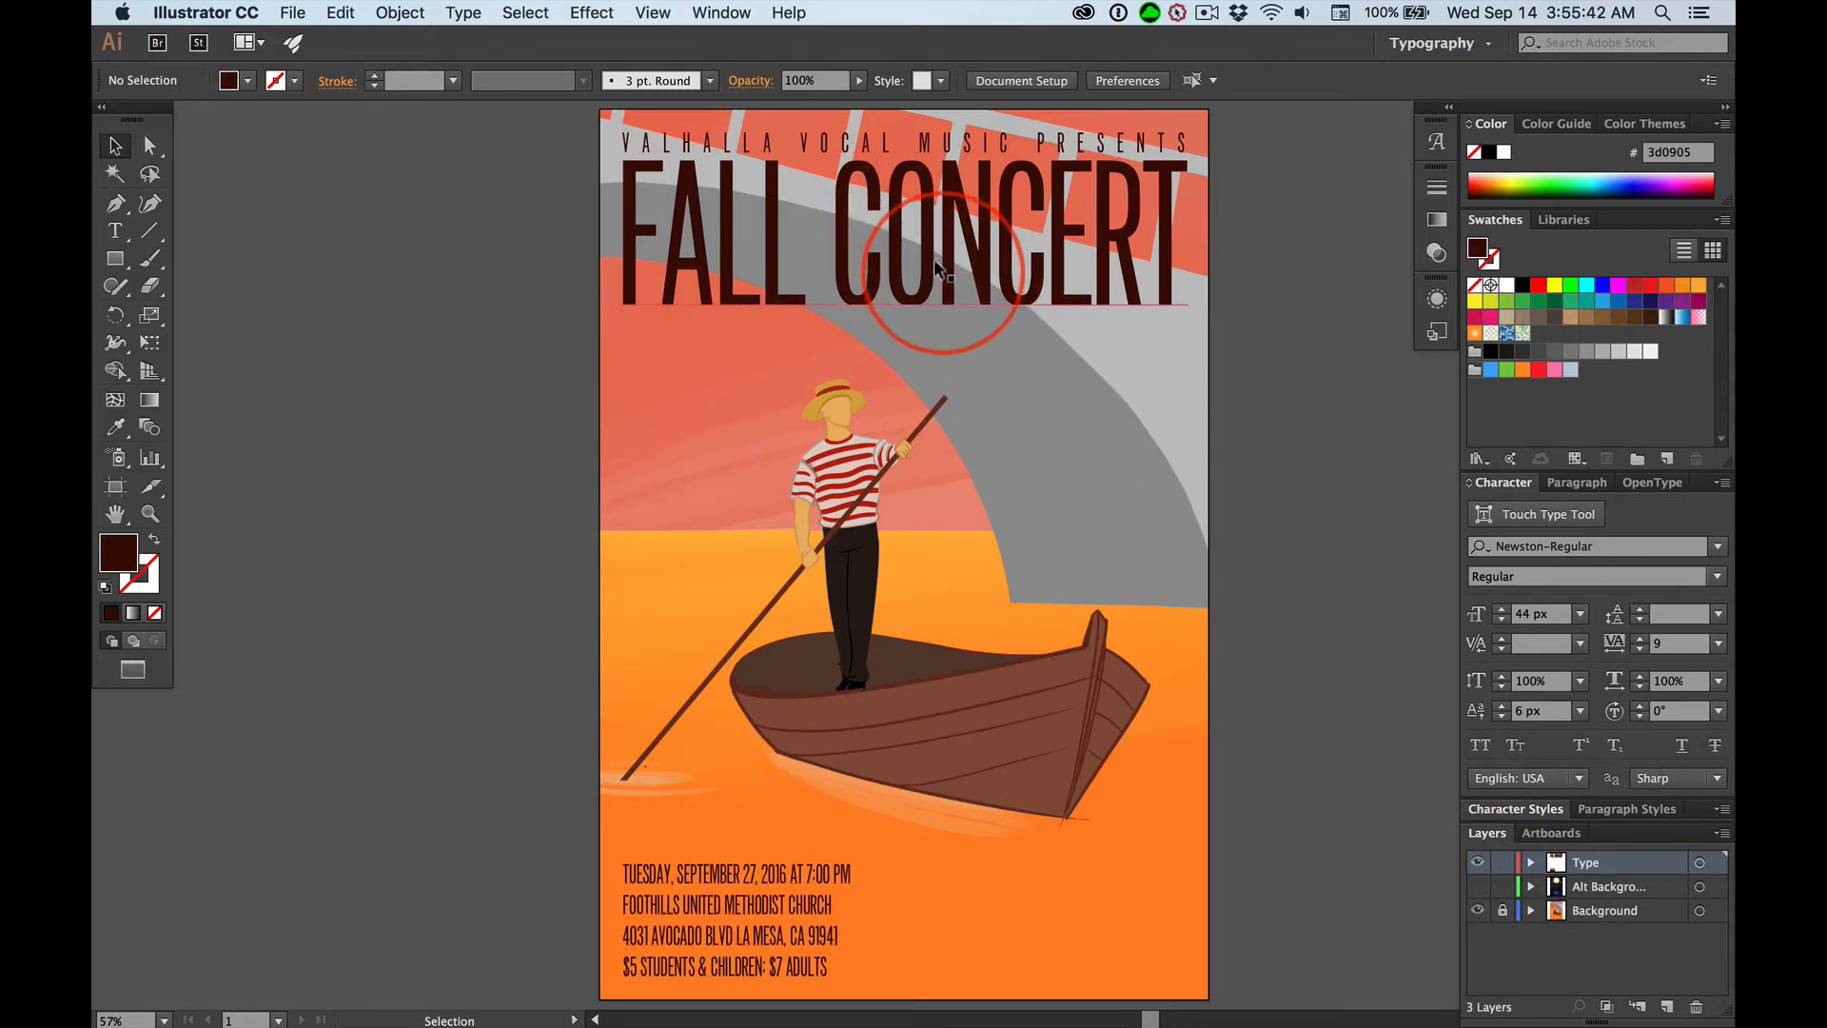
Show the alternate night background layer and duplicate the Type layer.
left_click(1476, 886)
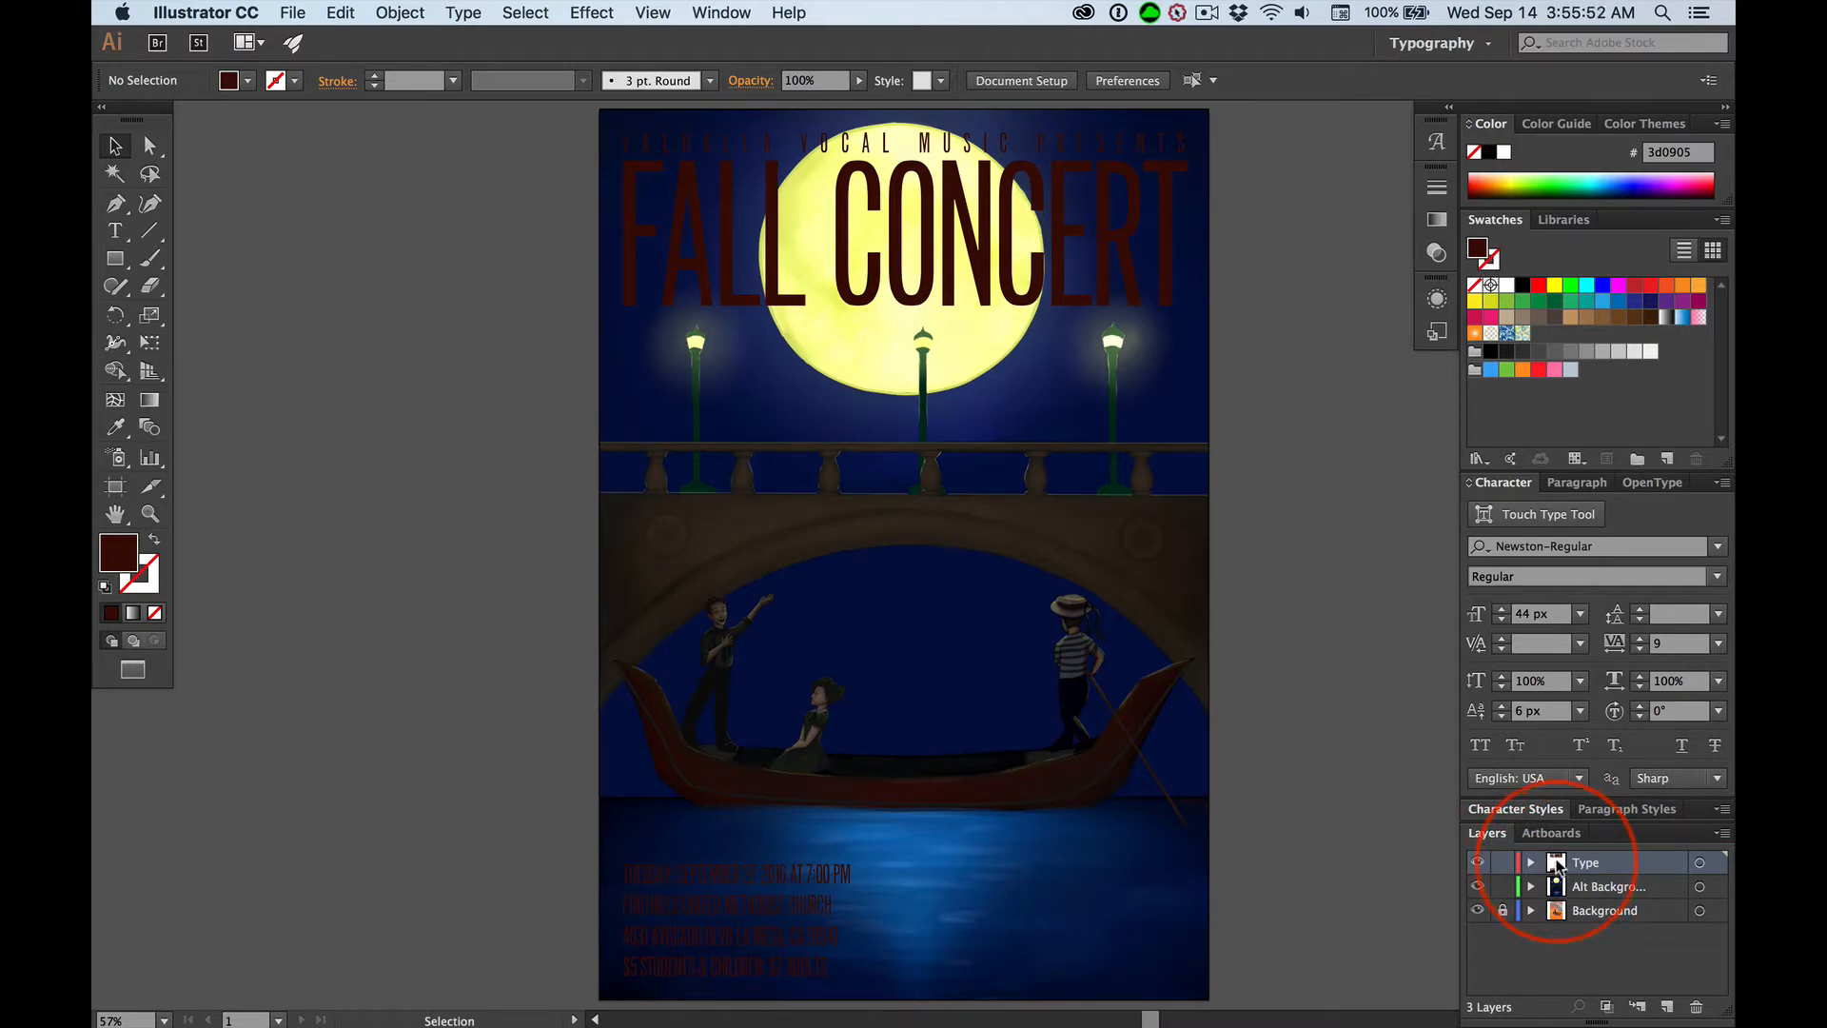
left_click_drag(1557, 864, 1628, 915)
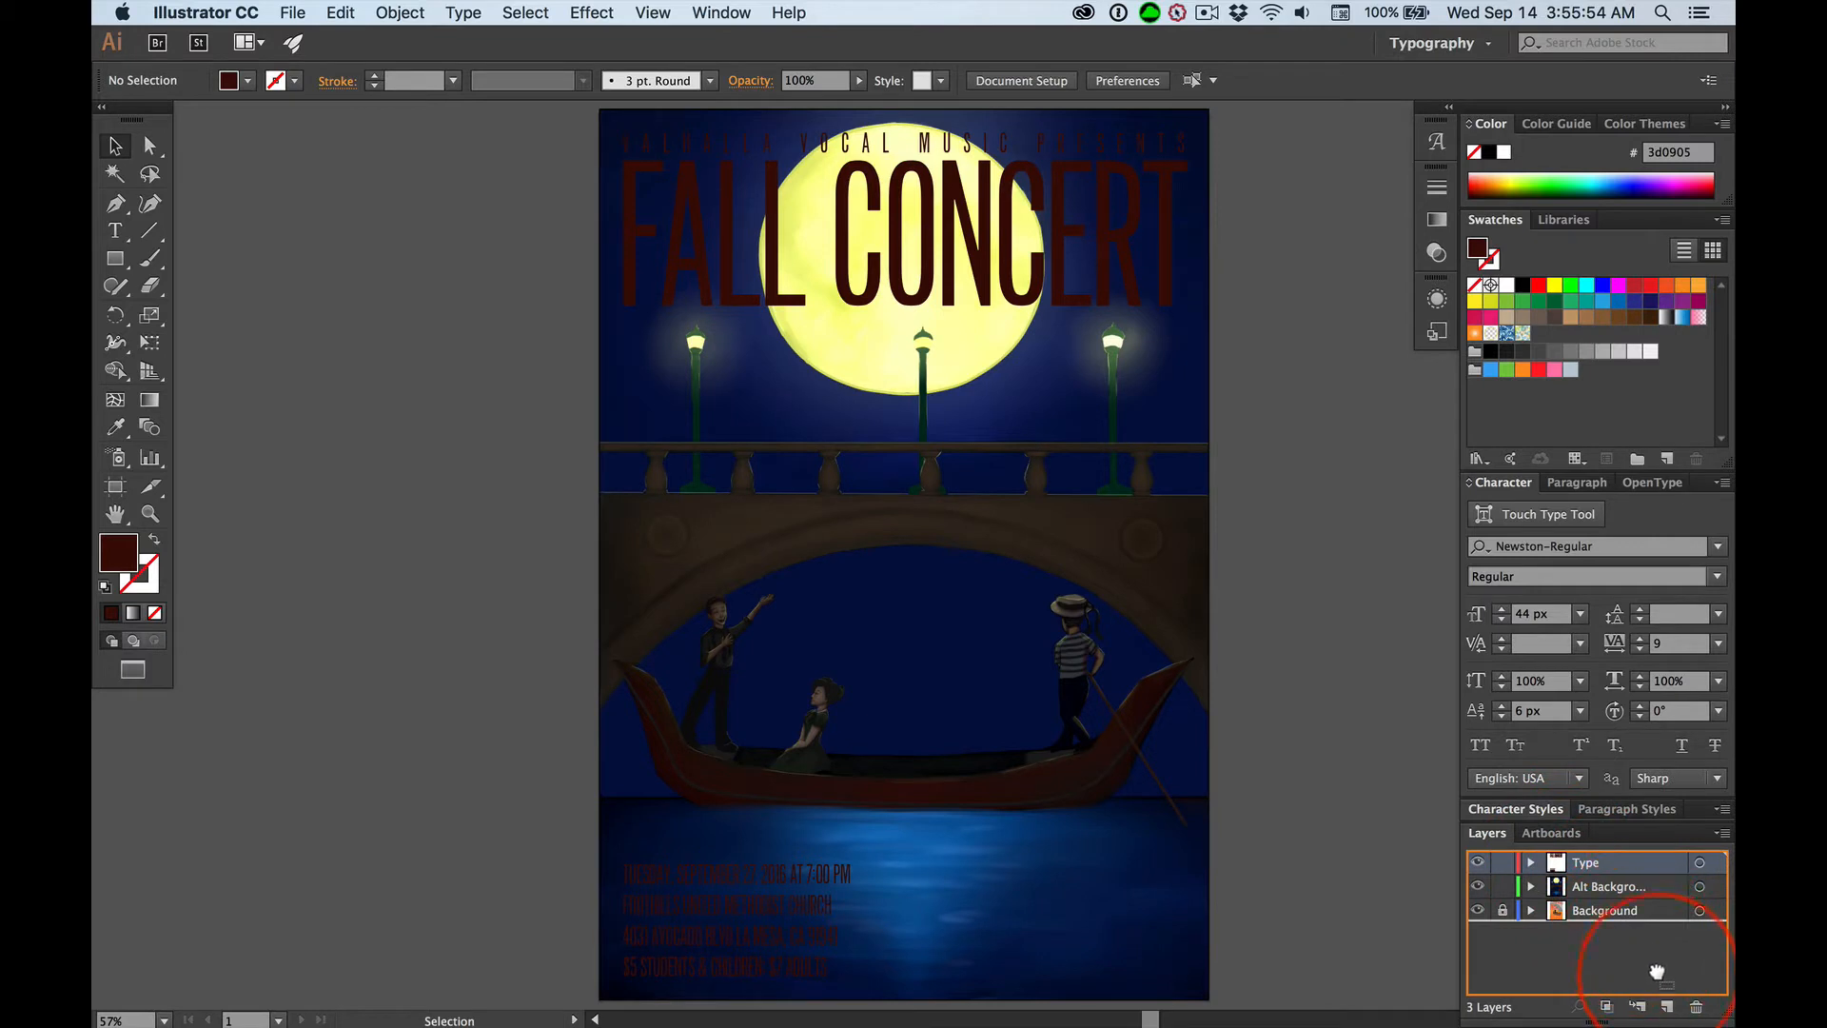
left_click_drag(1666, 986, 1669, 1007)
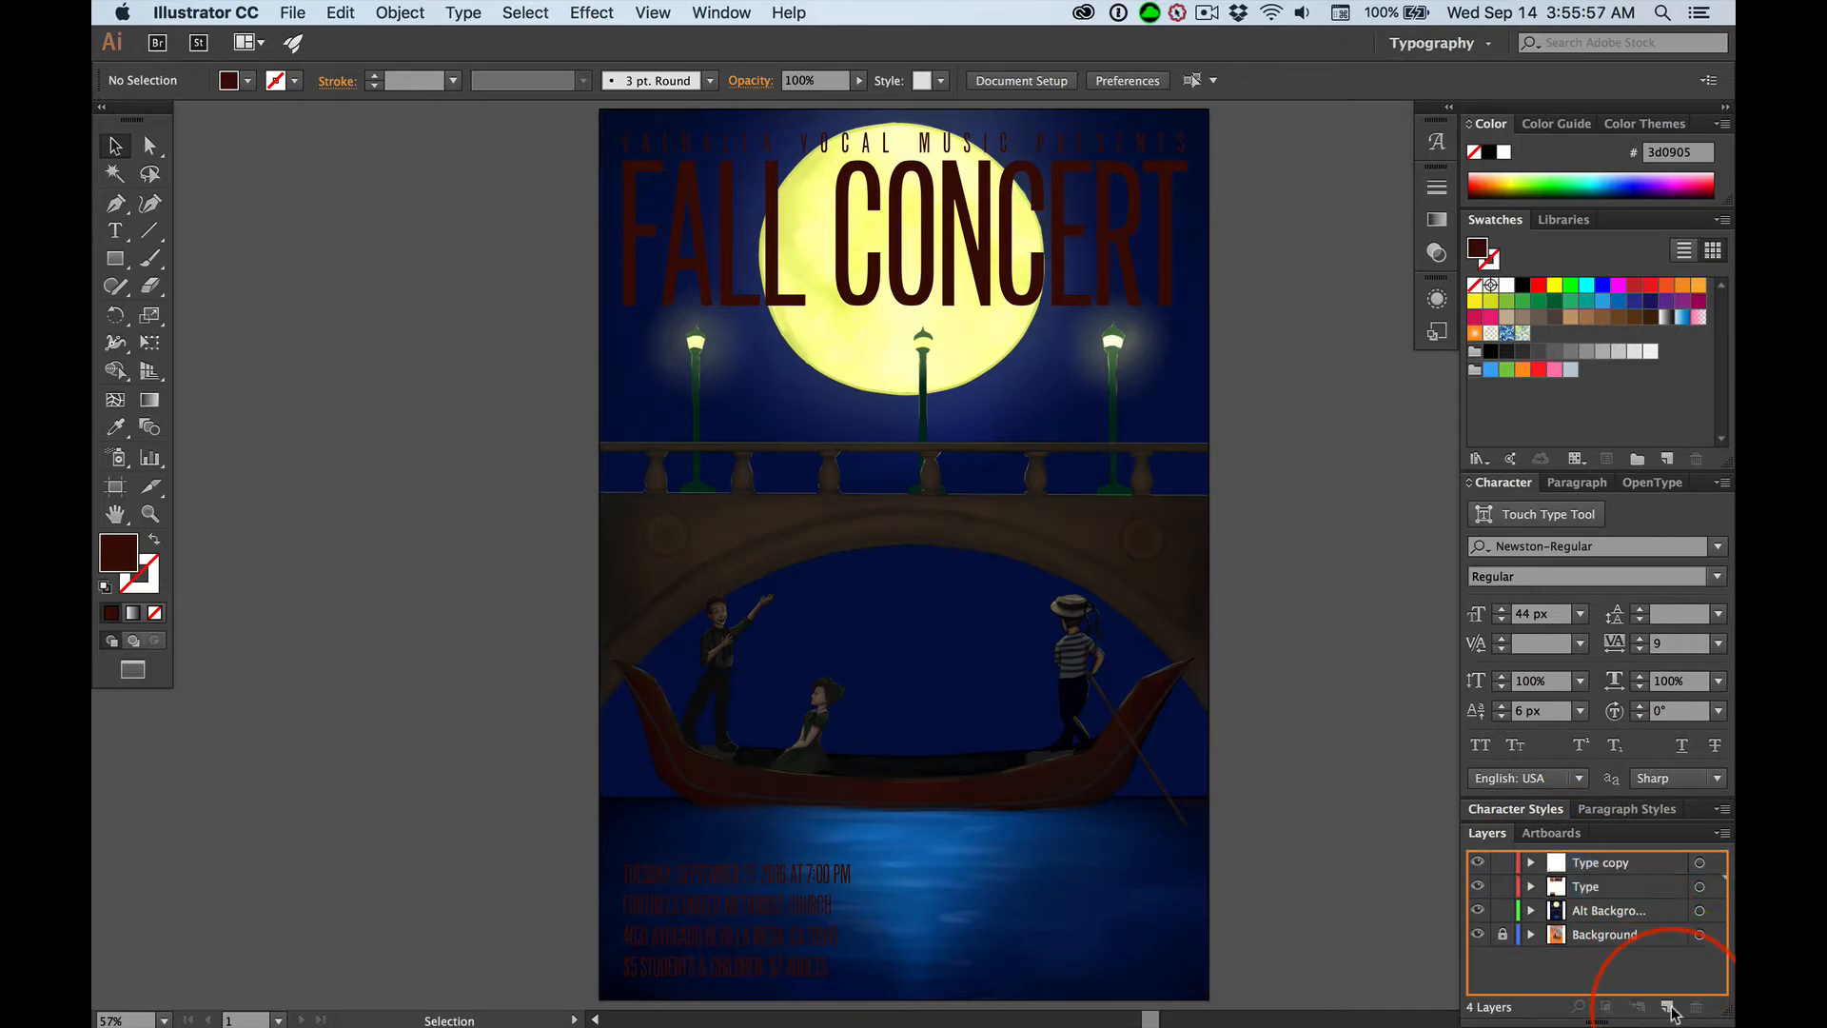
Rename the duplicated layer Alt Type, and lock and hide the original Type layer.
double_click(1598, 863)
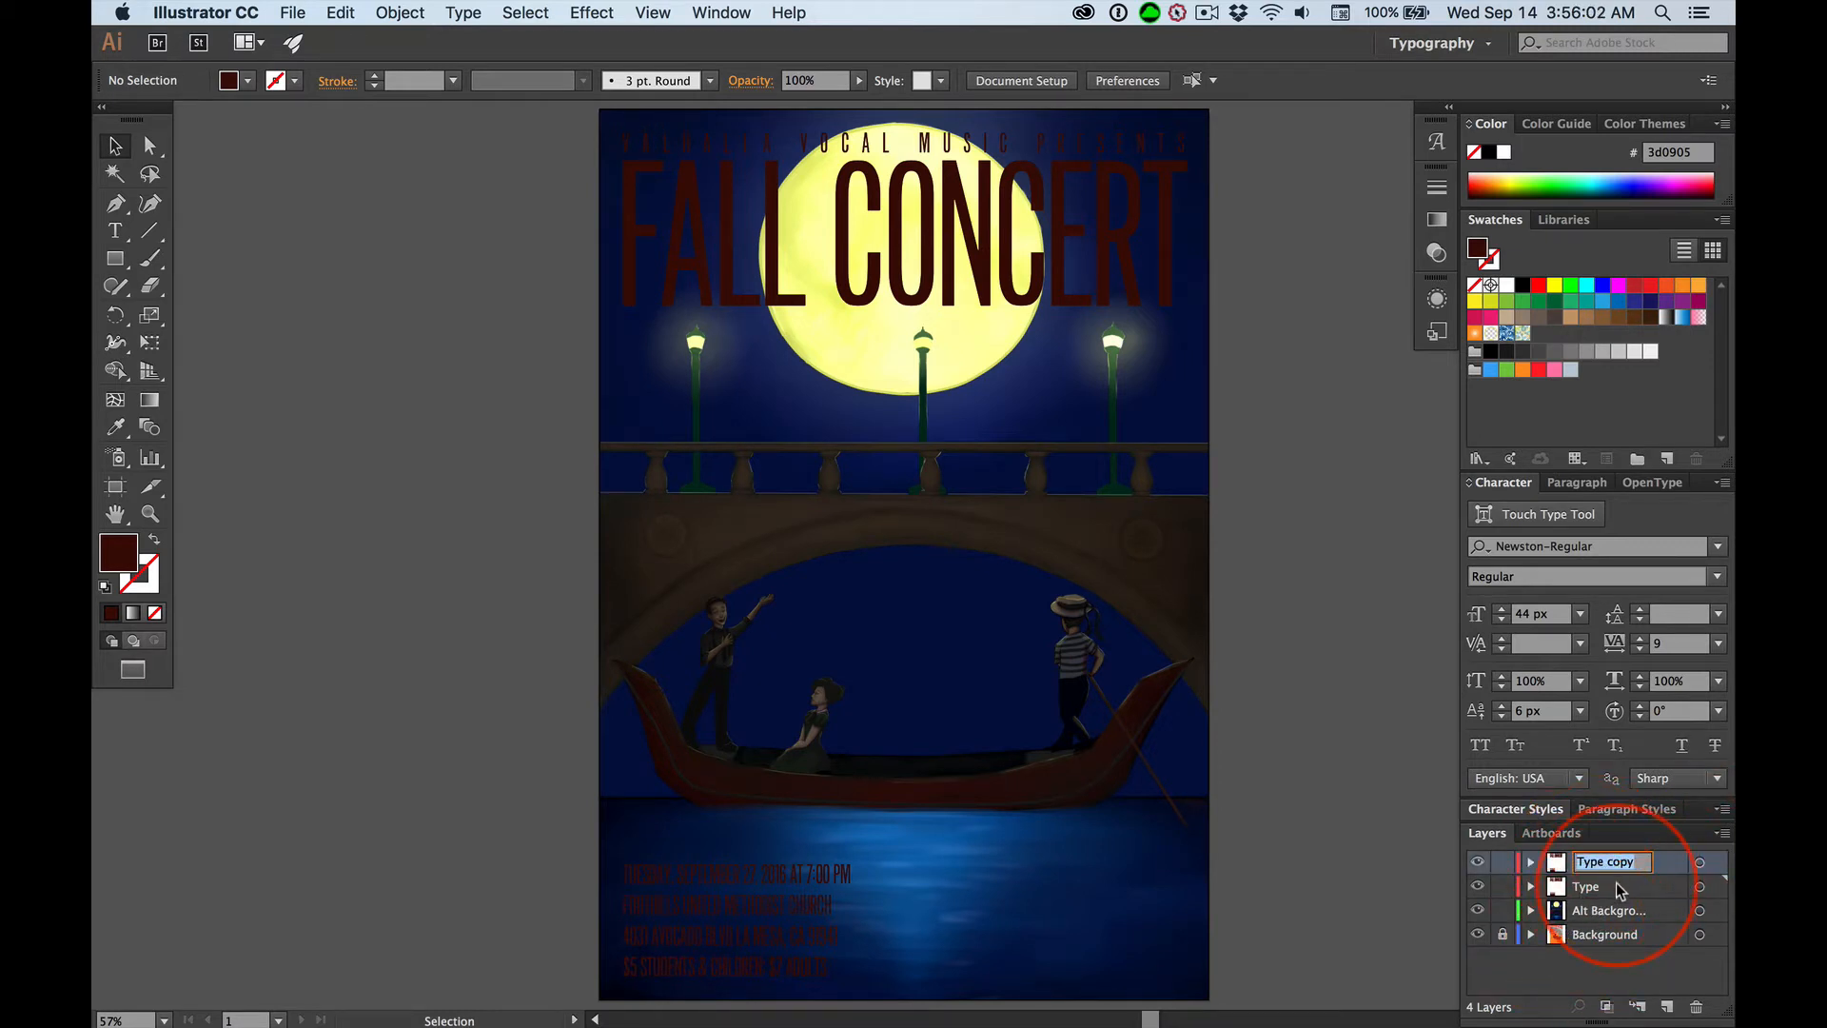
type("Alt")
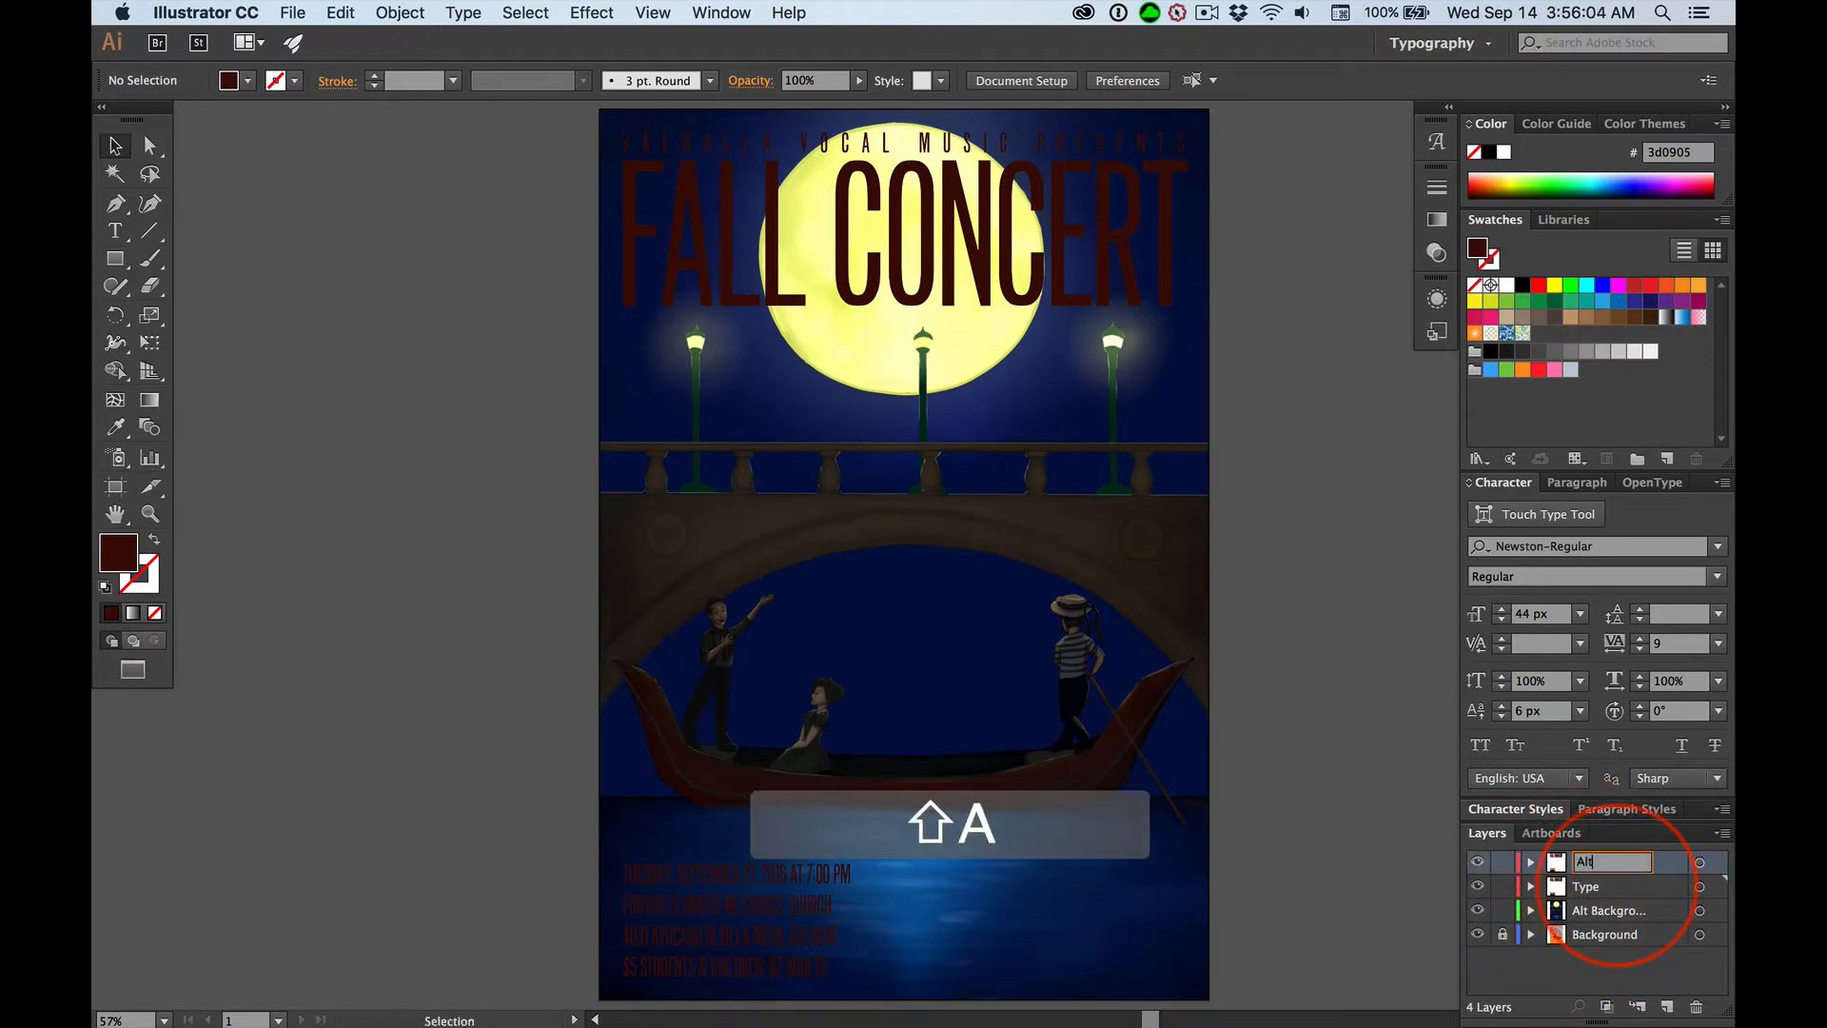
type(" Type")
key("Return")
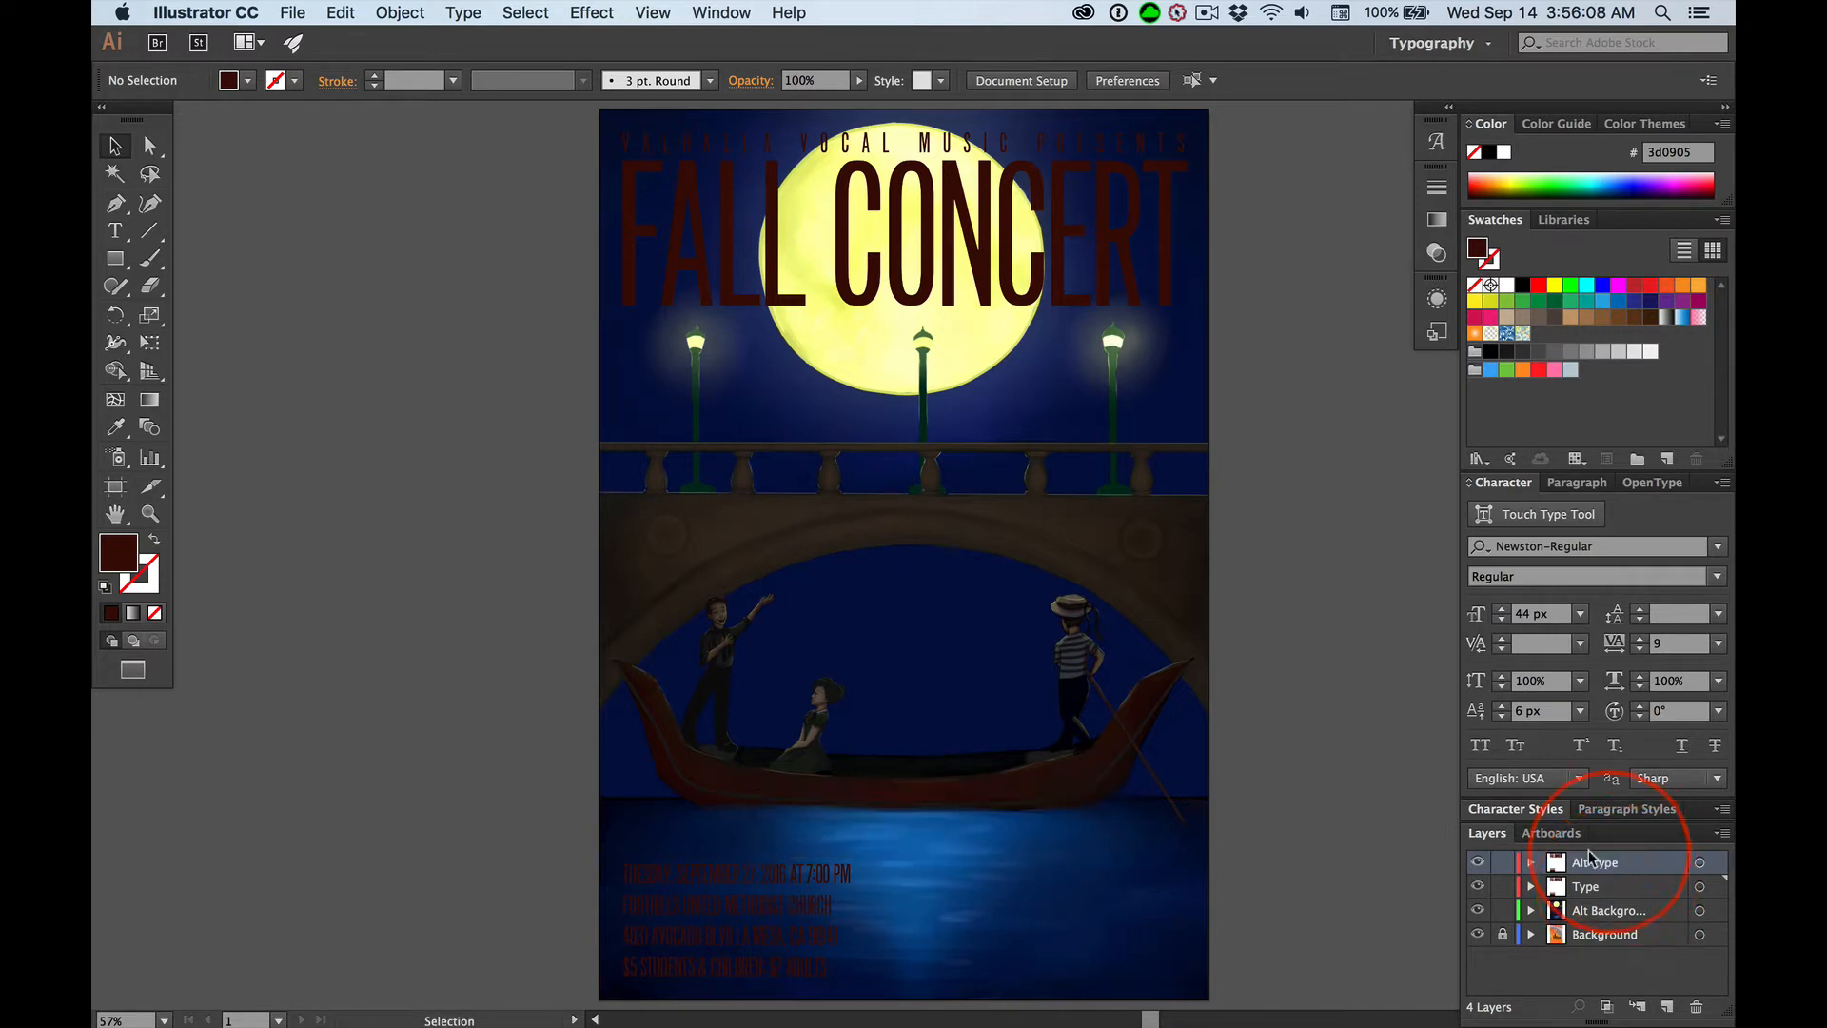
left_click(1502, 886)
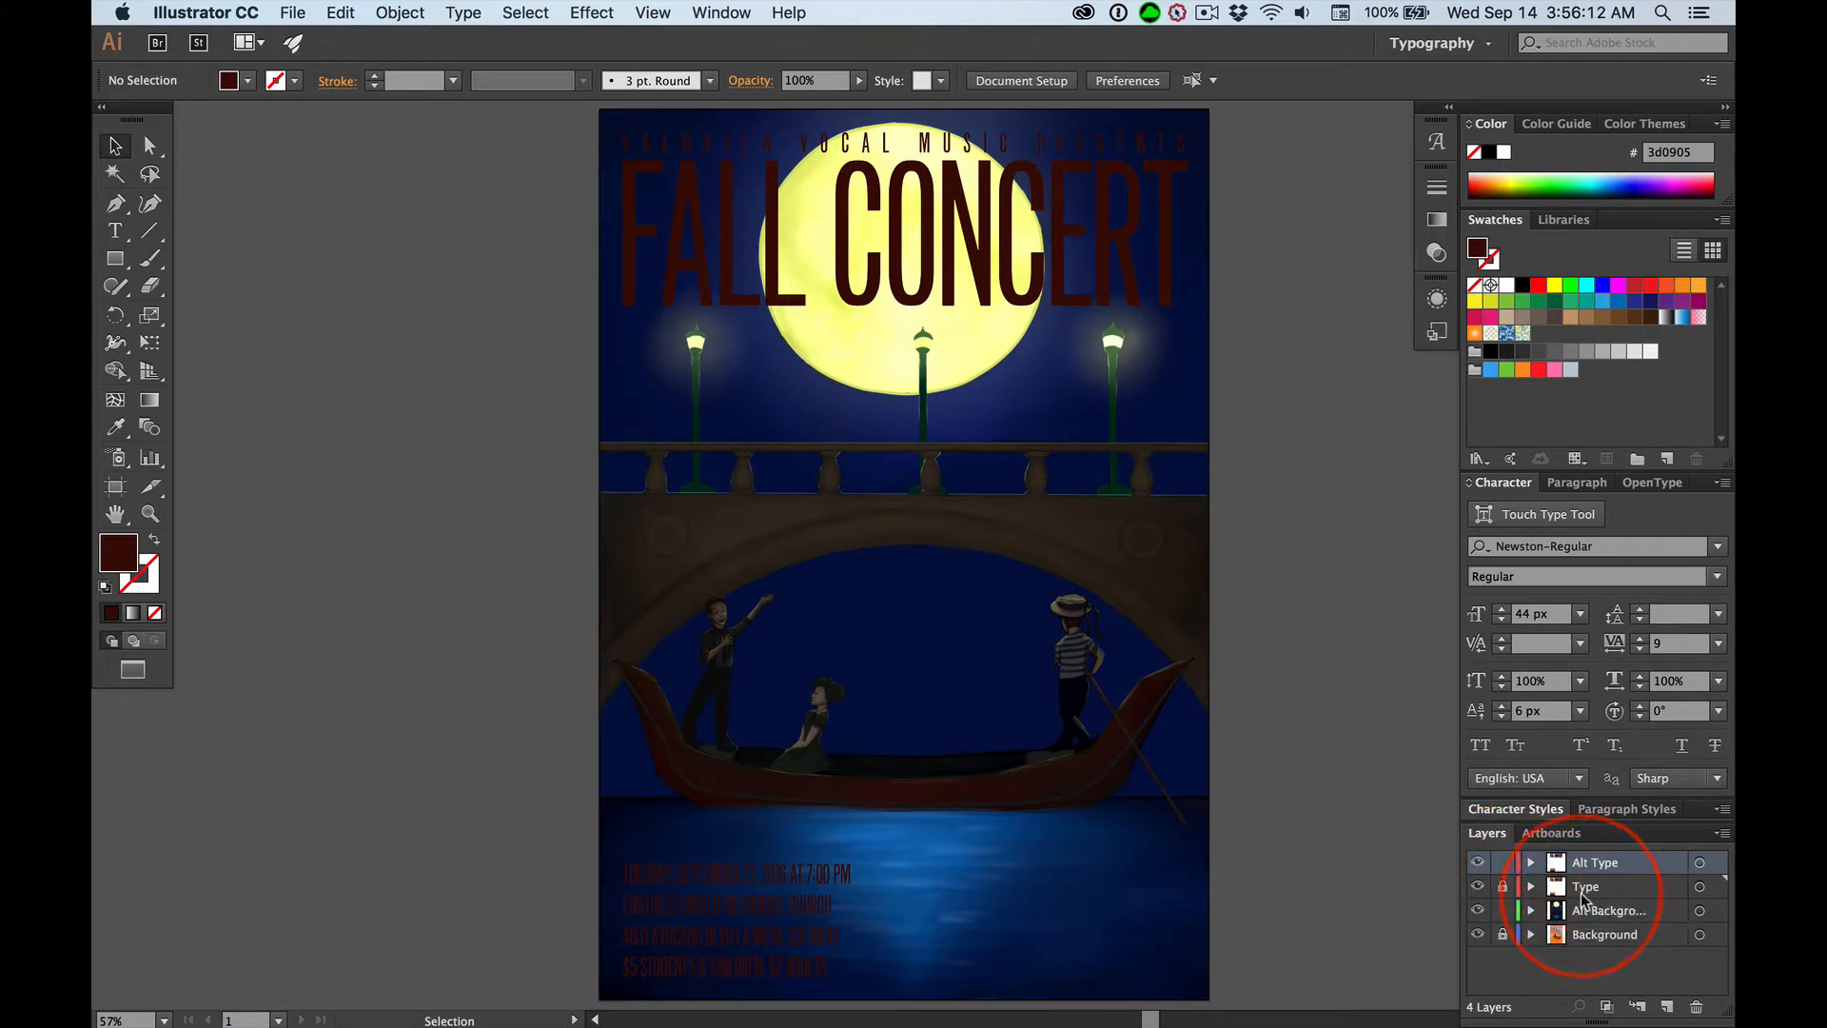
left_click(1477, 887)
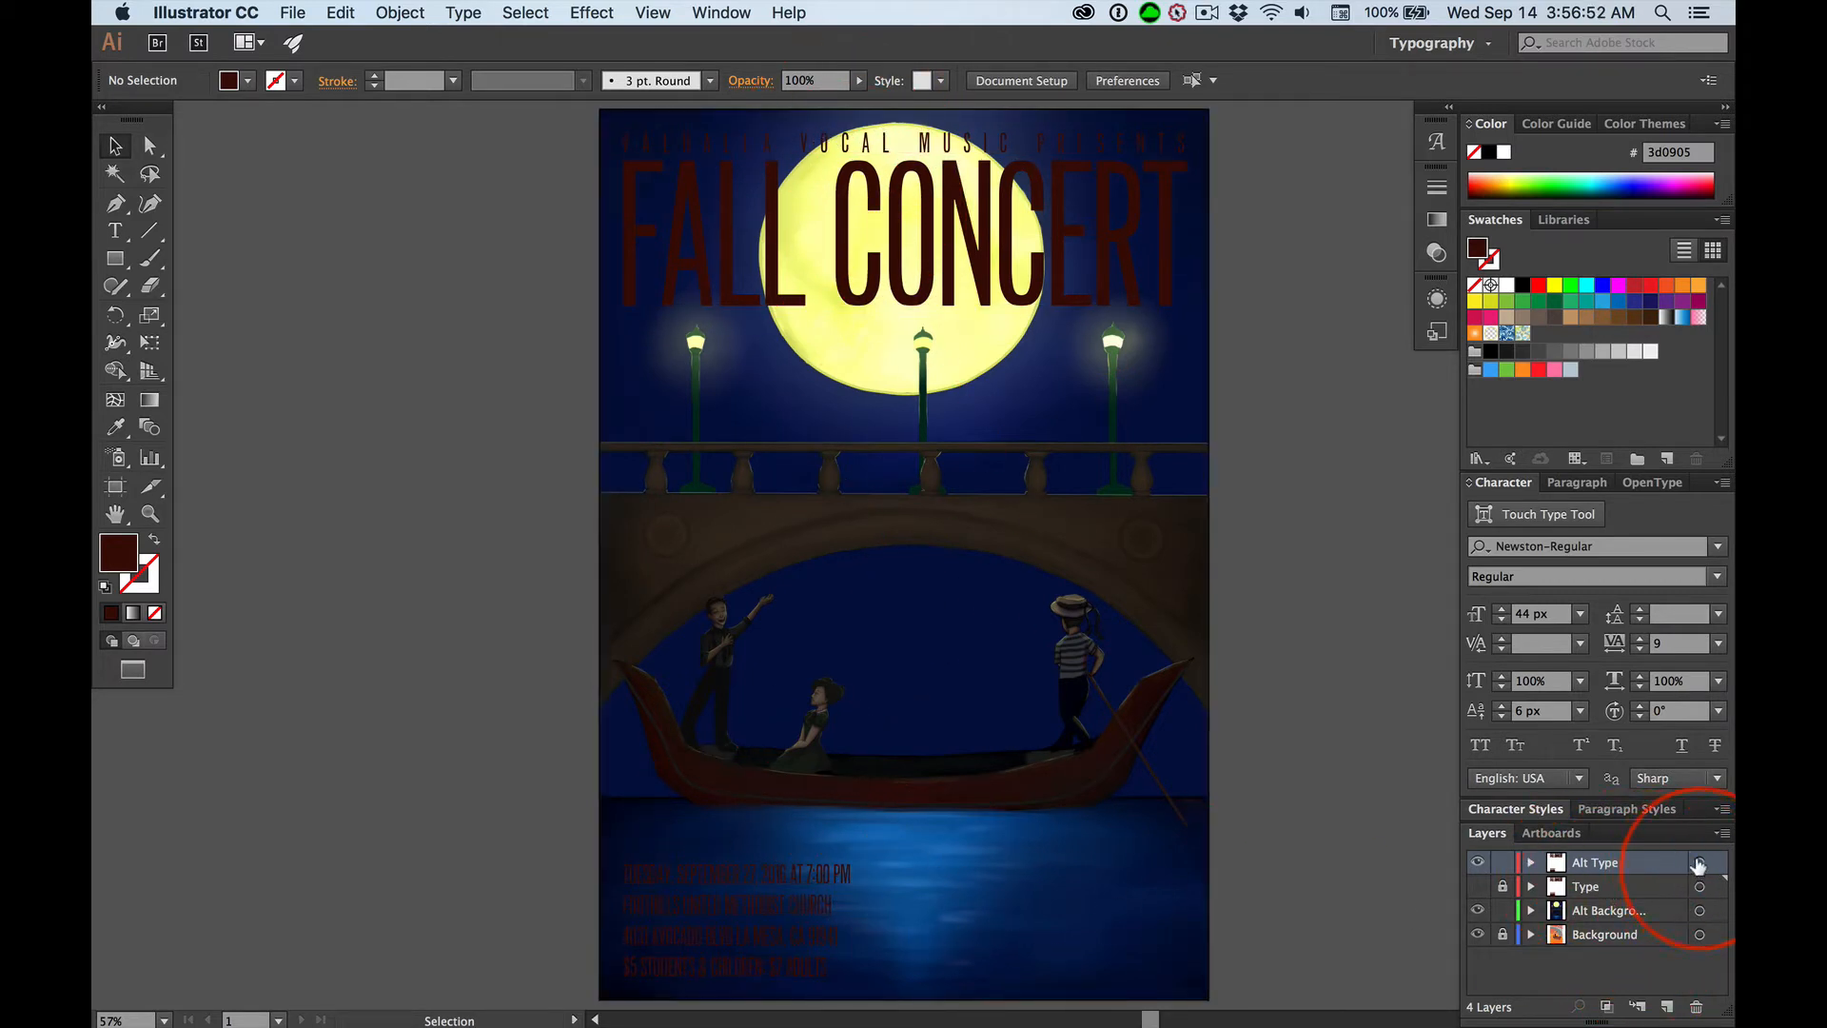
Sample lamp and bridge colors onto all the Alt Type text, settling on green 4b7446 from the rightmost street lamp, and deselect.
left_click(1697, 862)
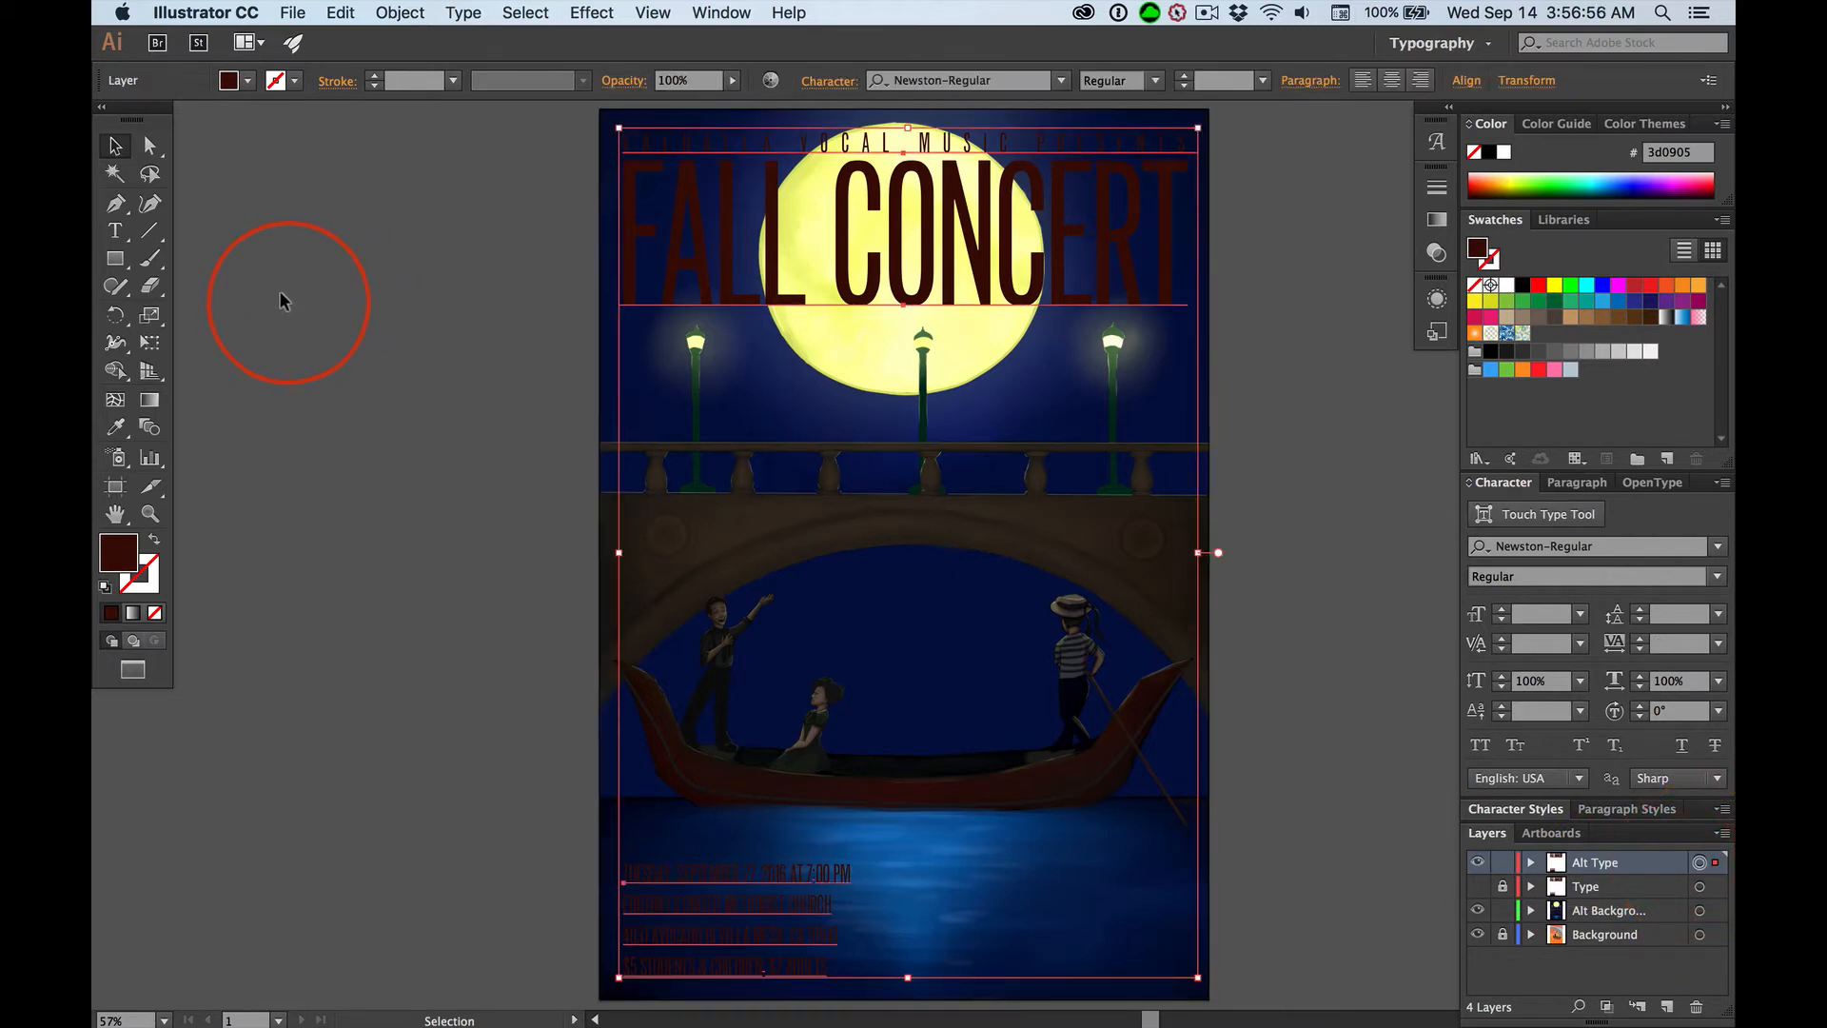
key("i")
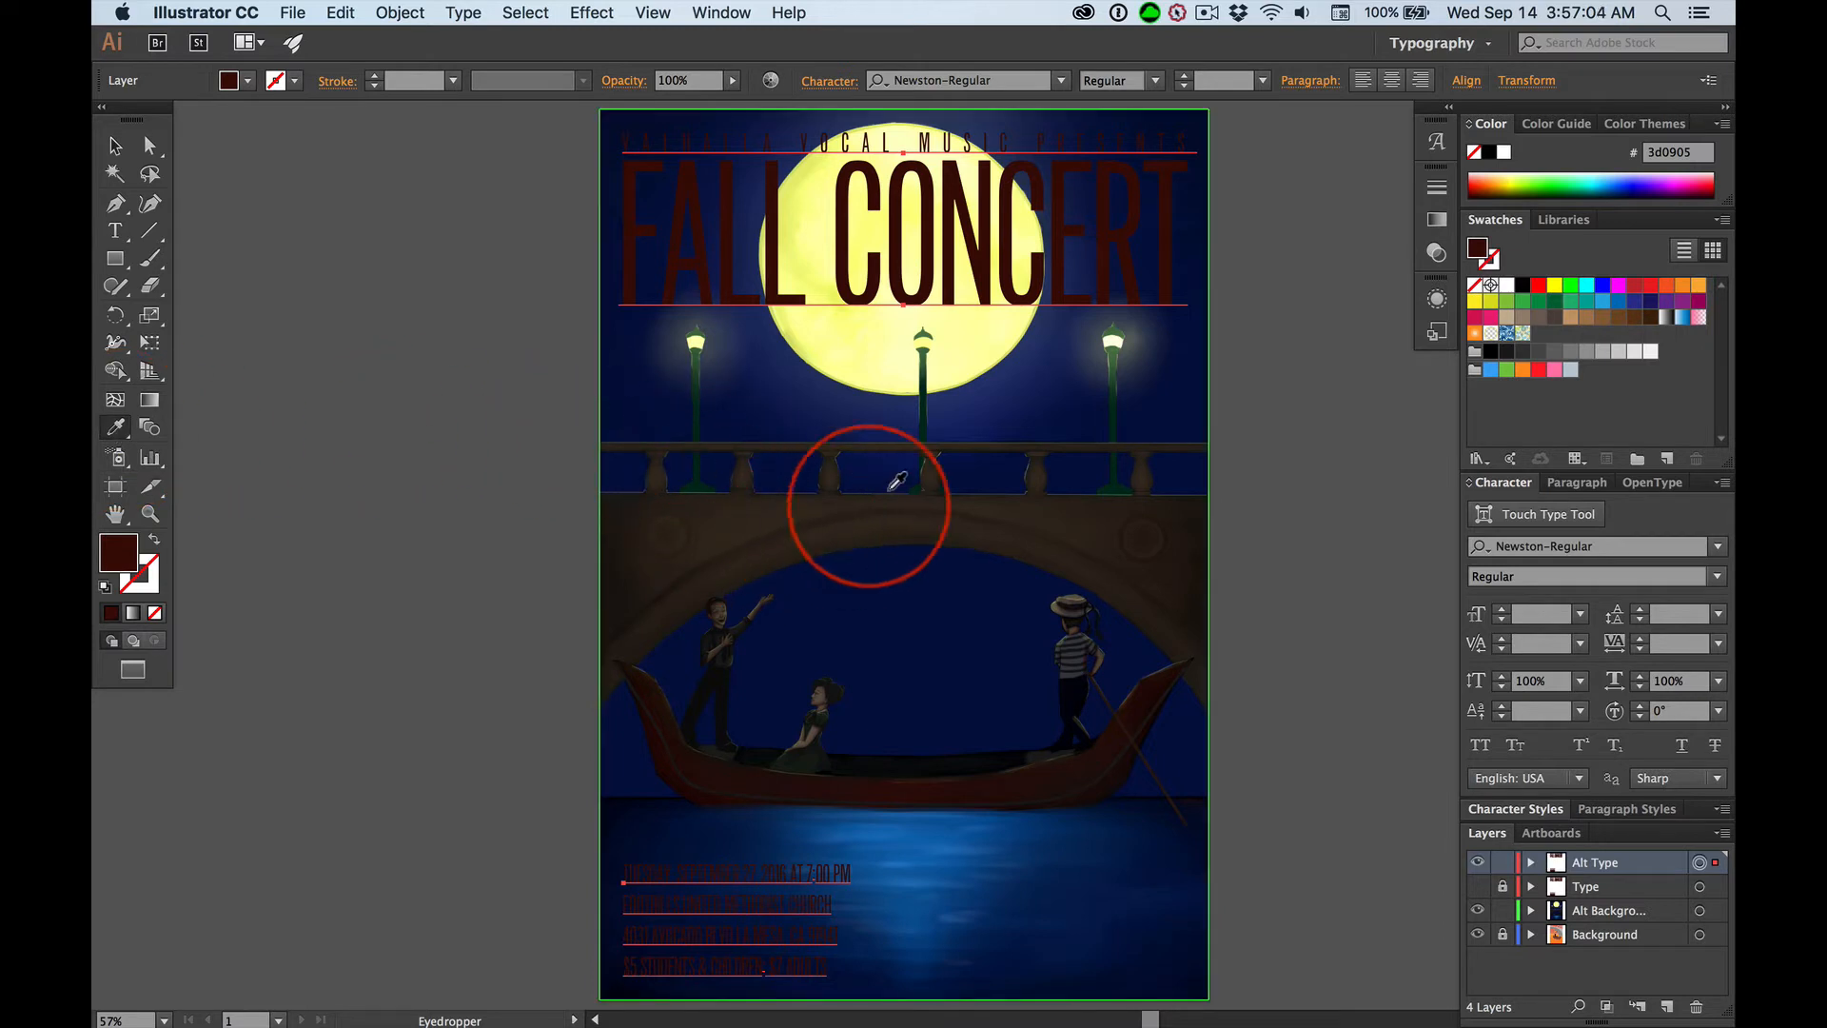
left_click(698, 335)
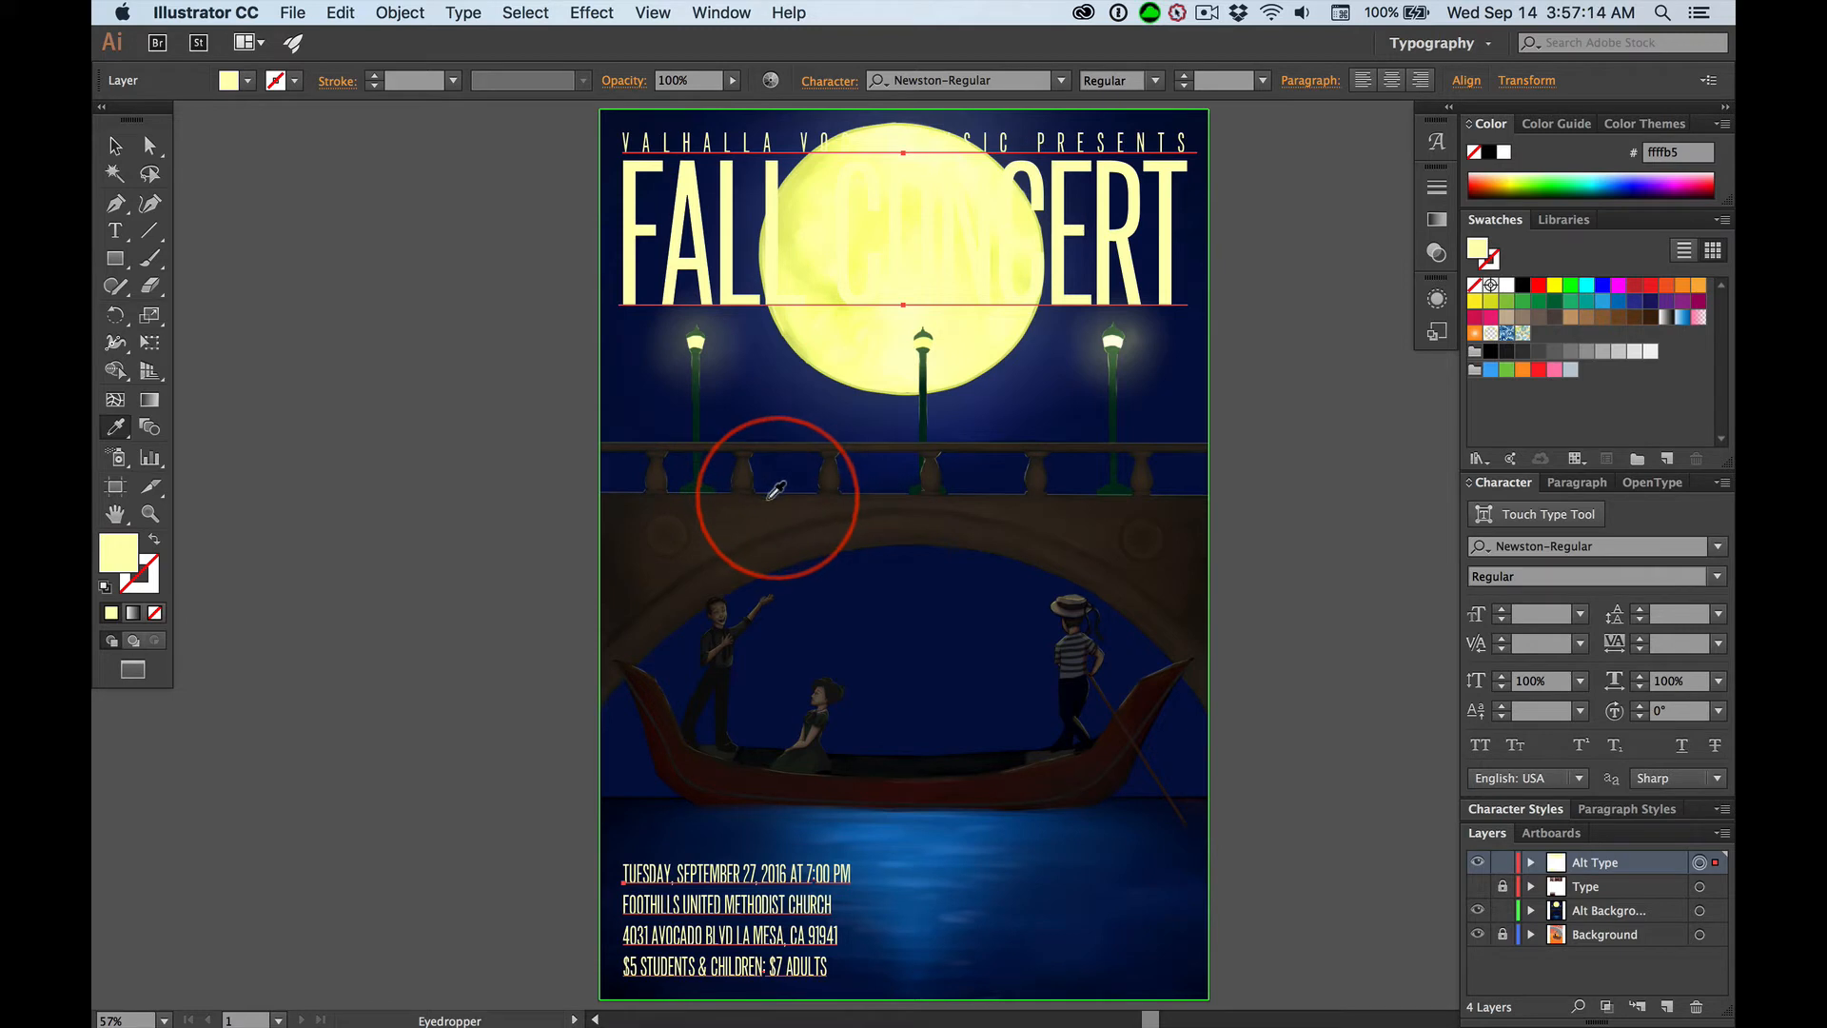
left_click(777, 484)
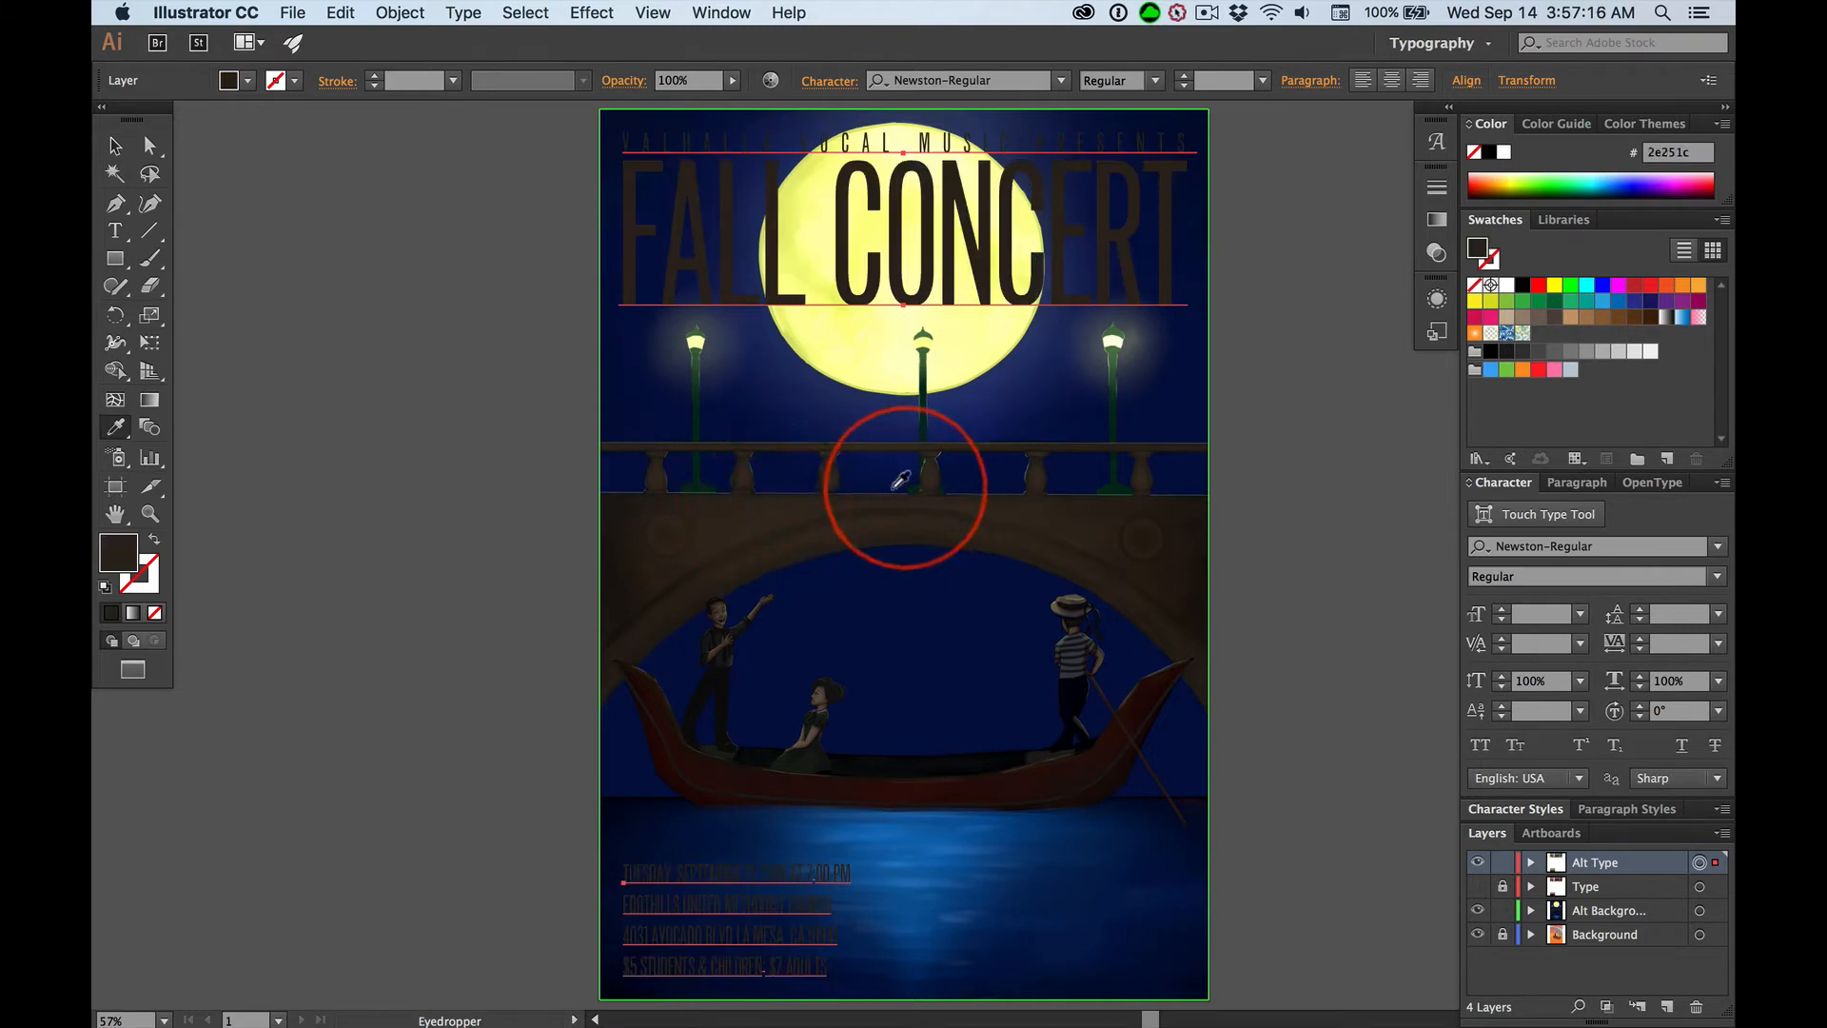
left_click(937, 447)
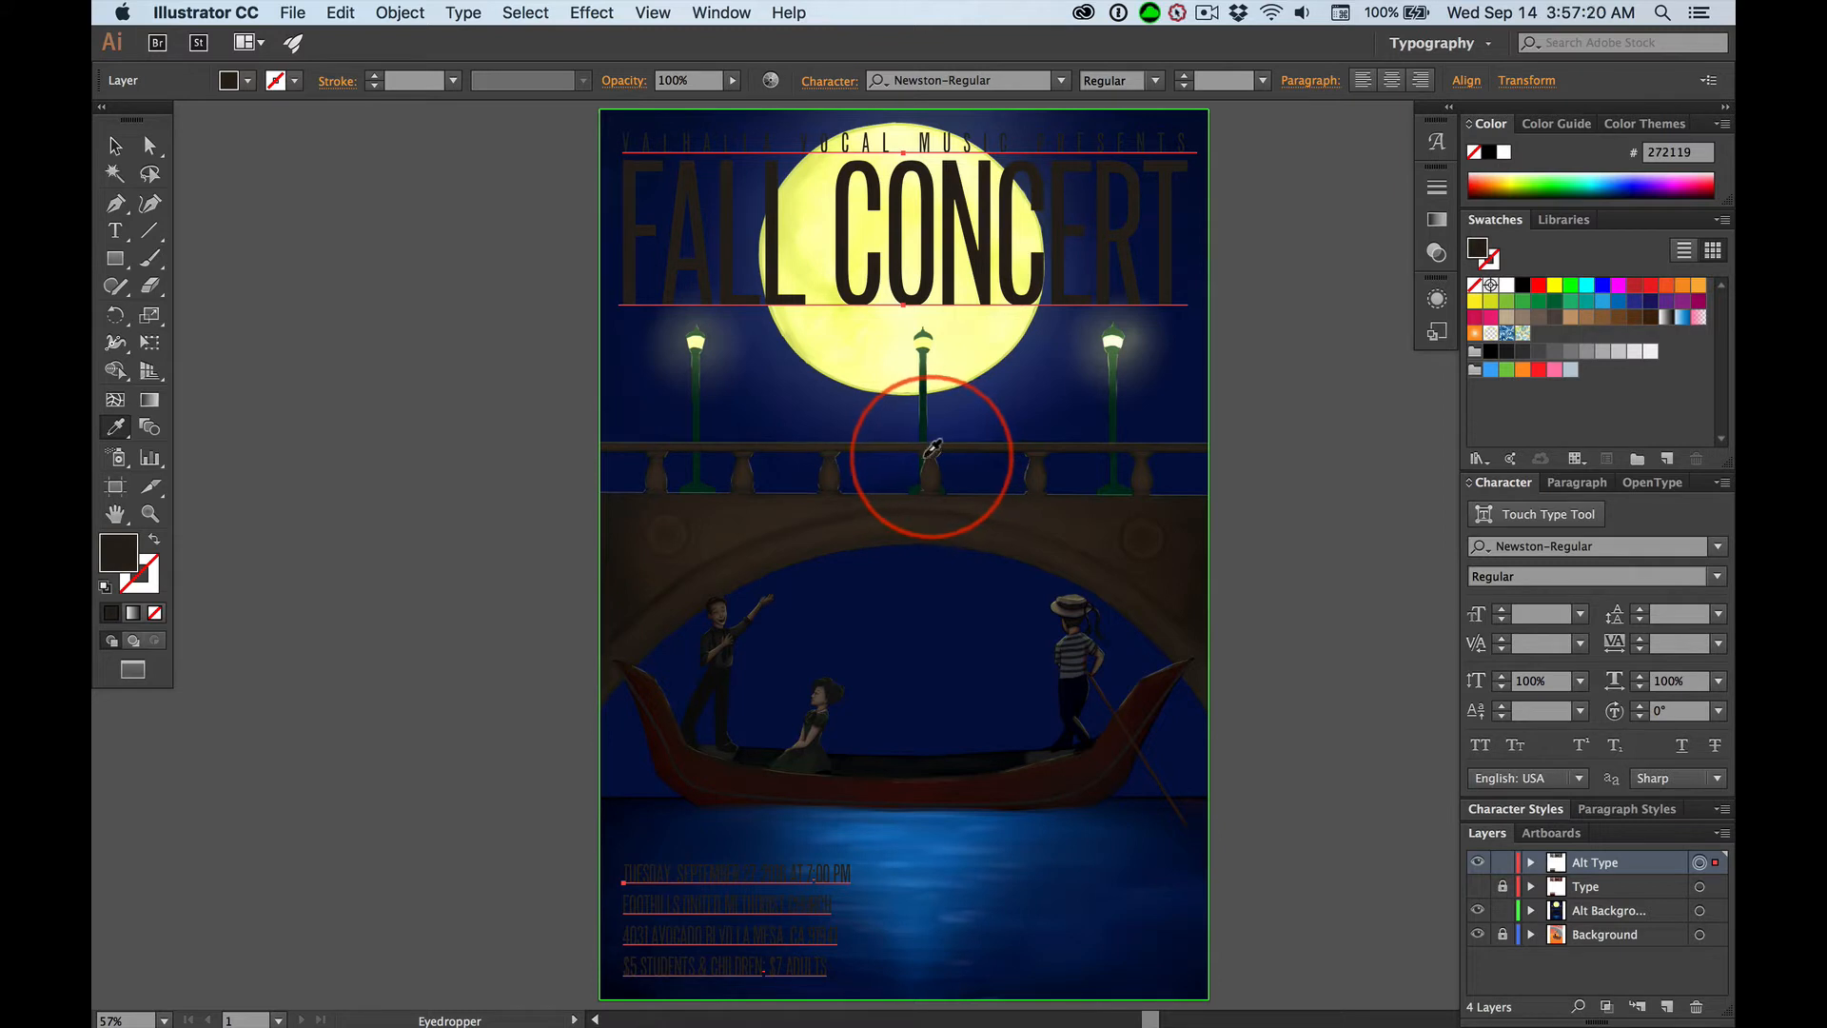
left_click(1067, 496)
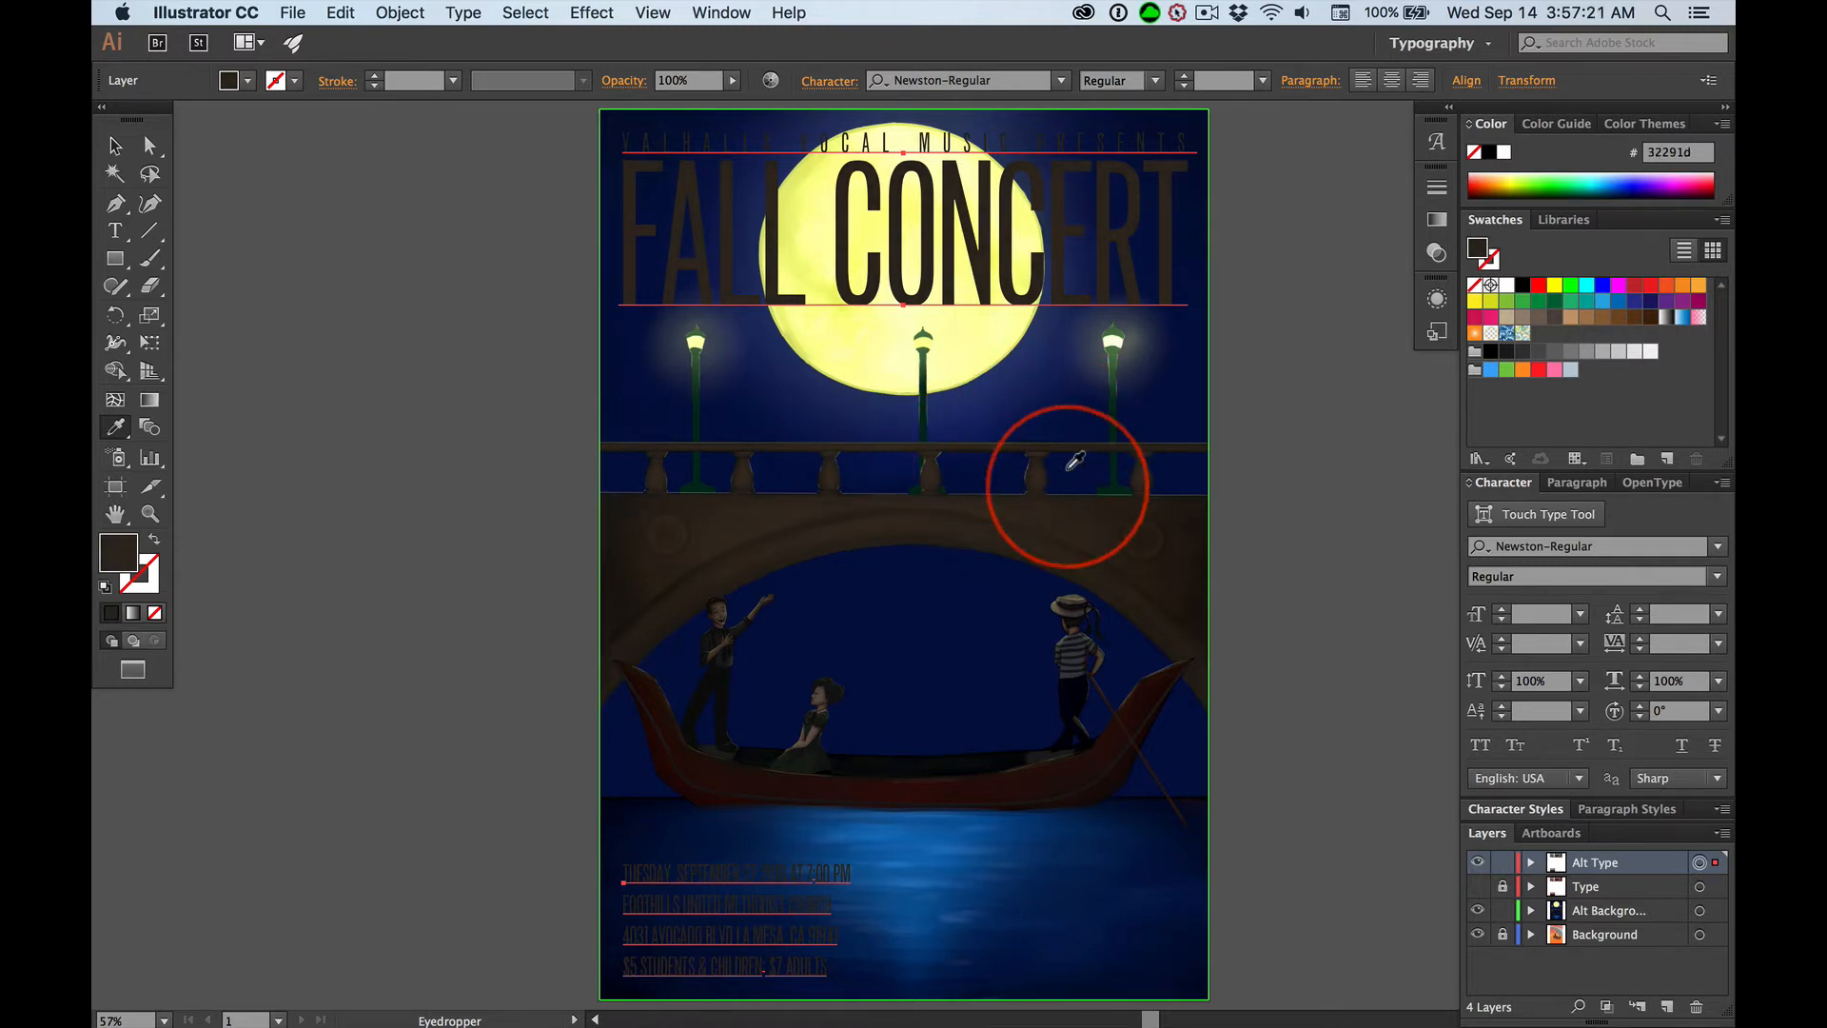
left_click(1111, 348)
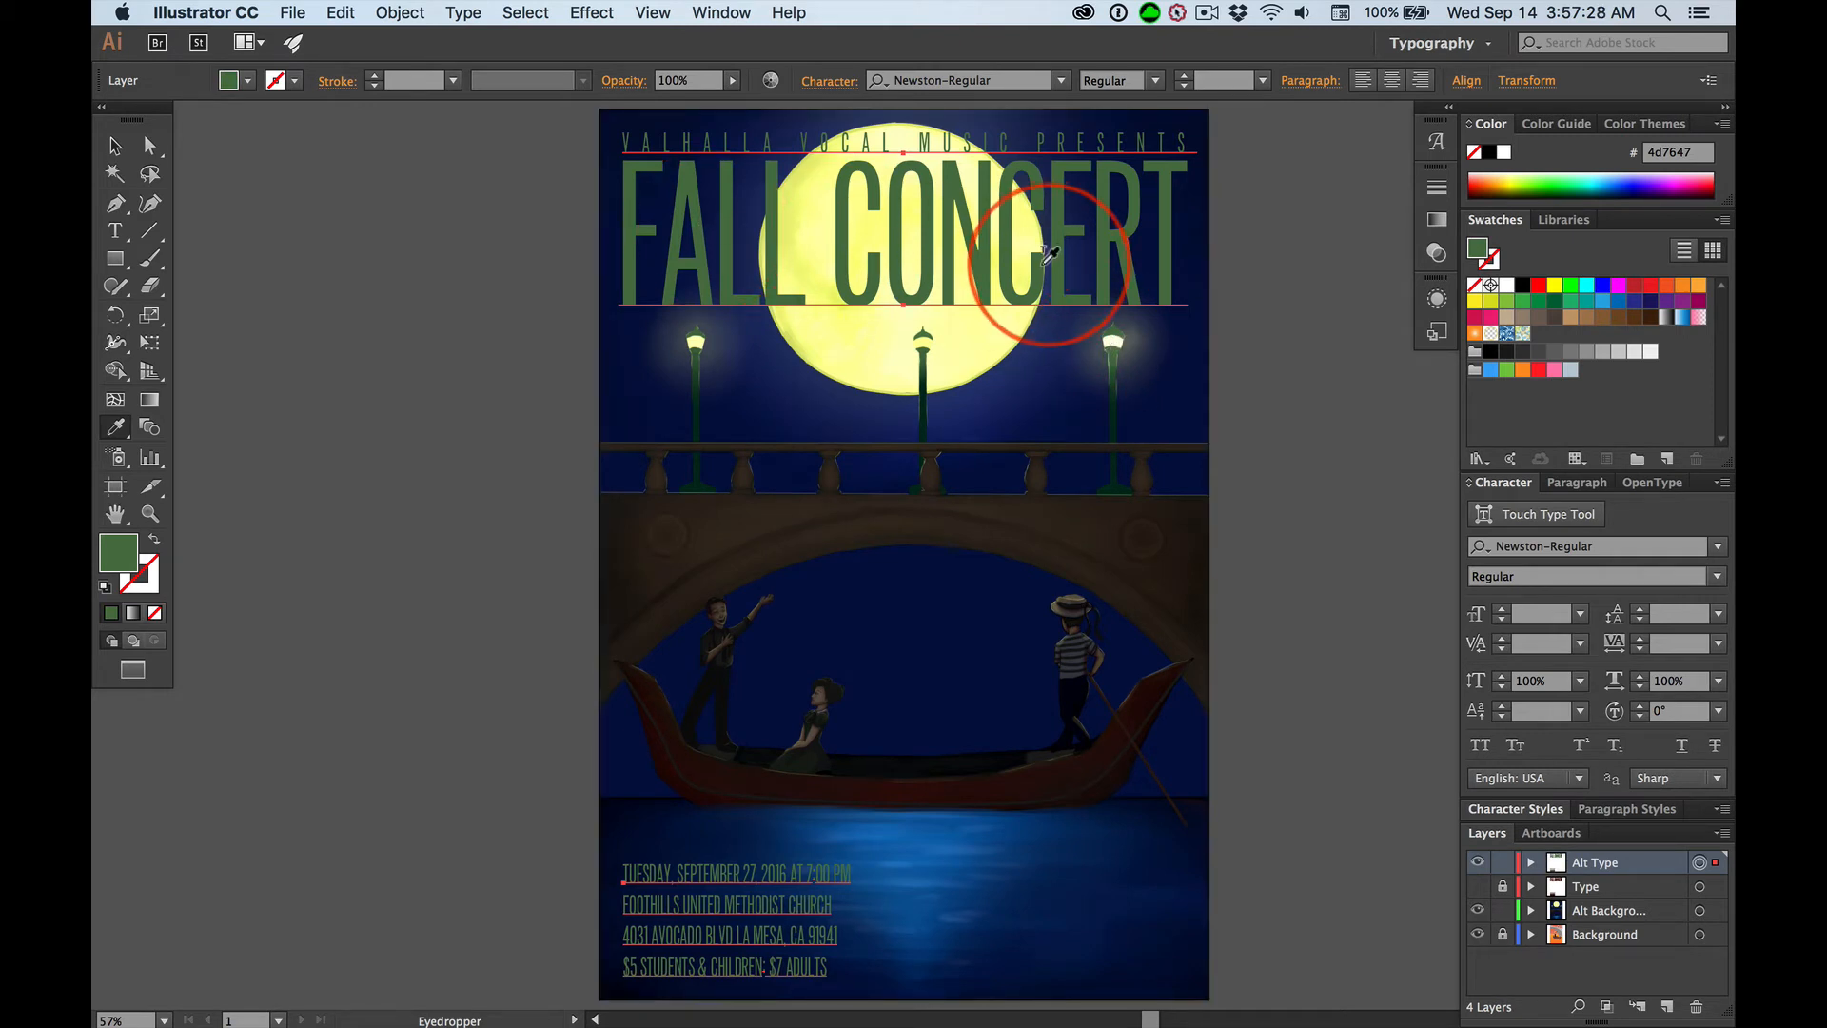
left_click(1107, 353)
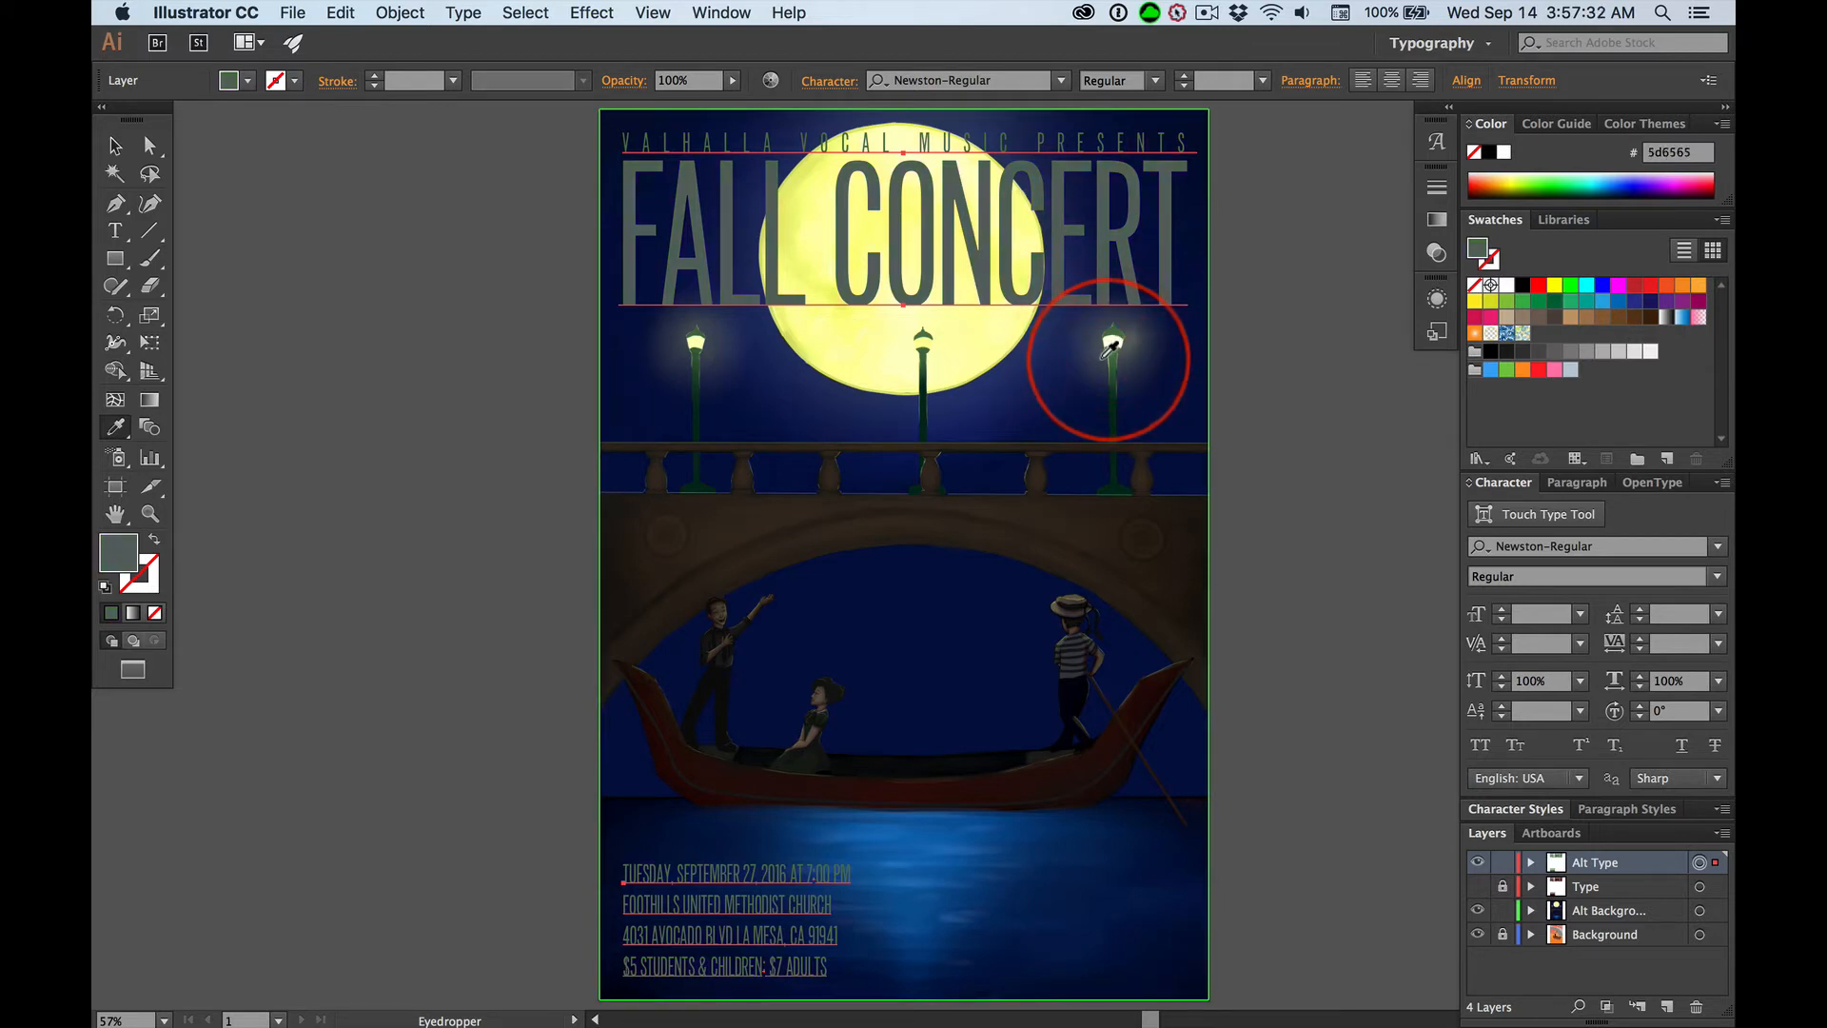
left_click(1109, 353)
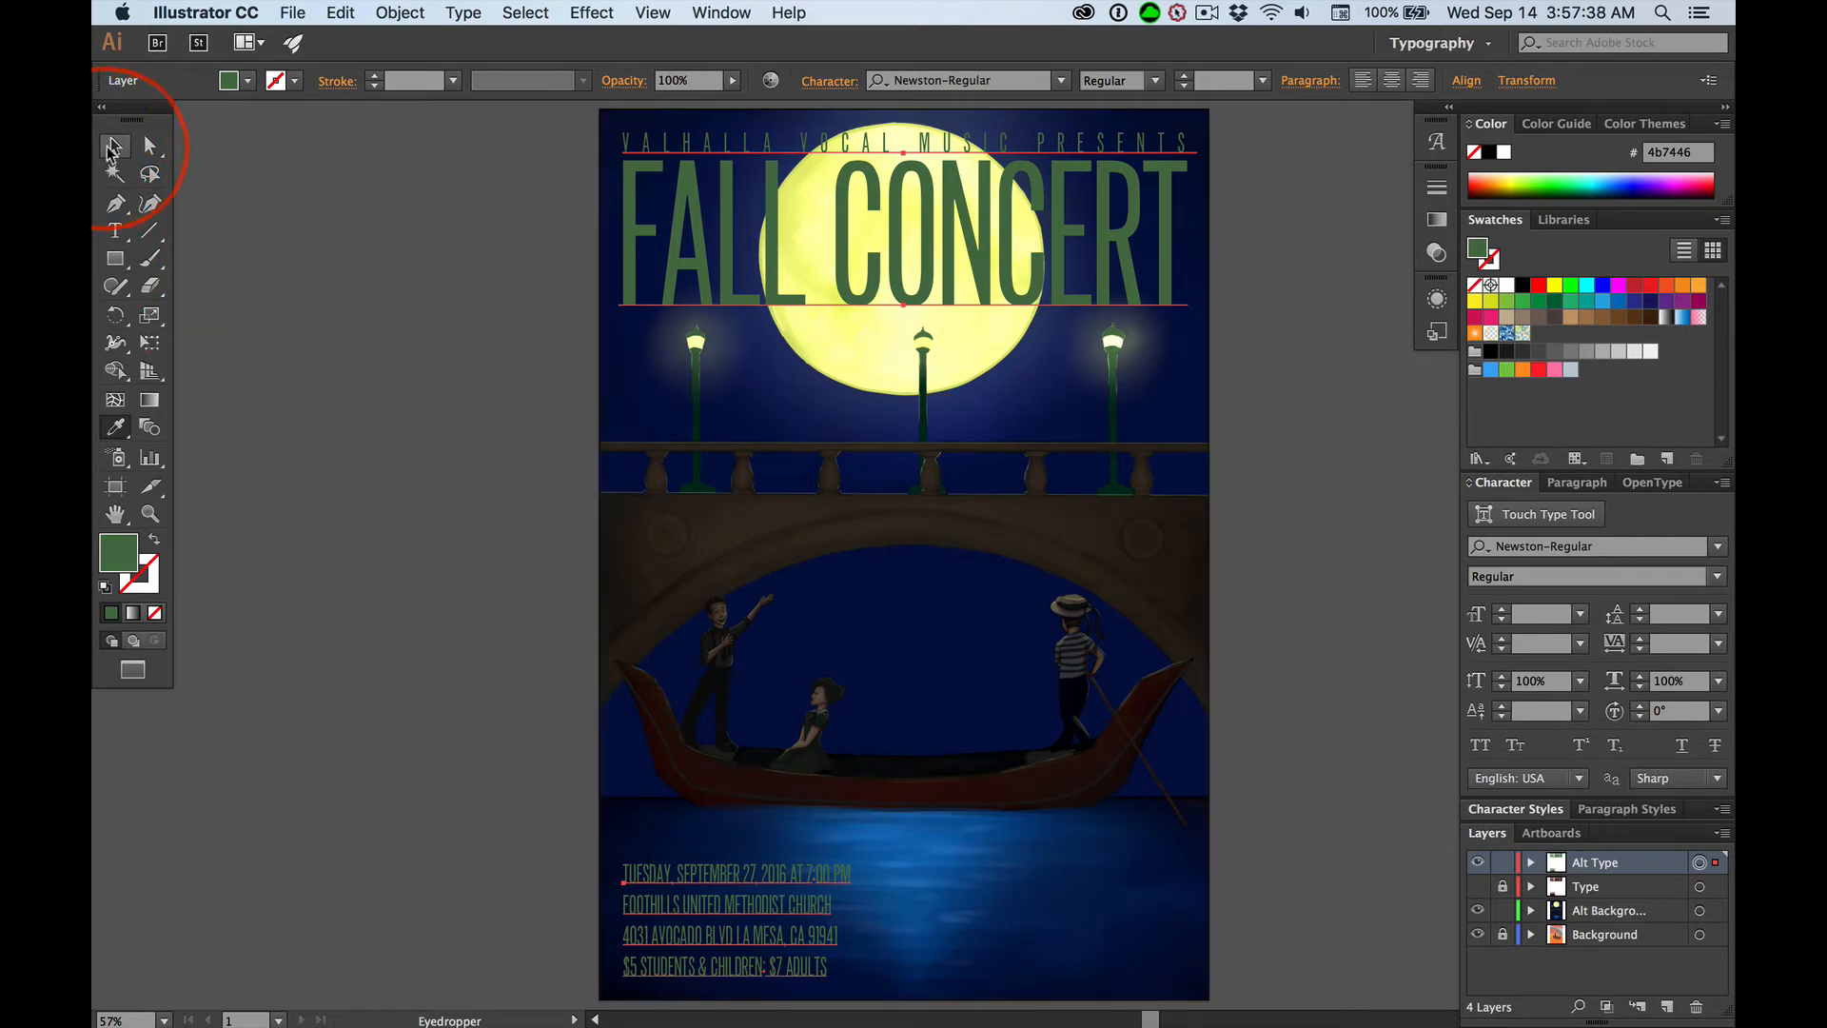
left_click(114, 147)
left_click(671, 466)
left_click(452, 409)
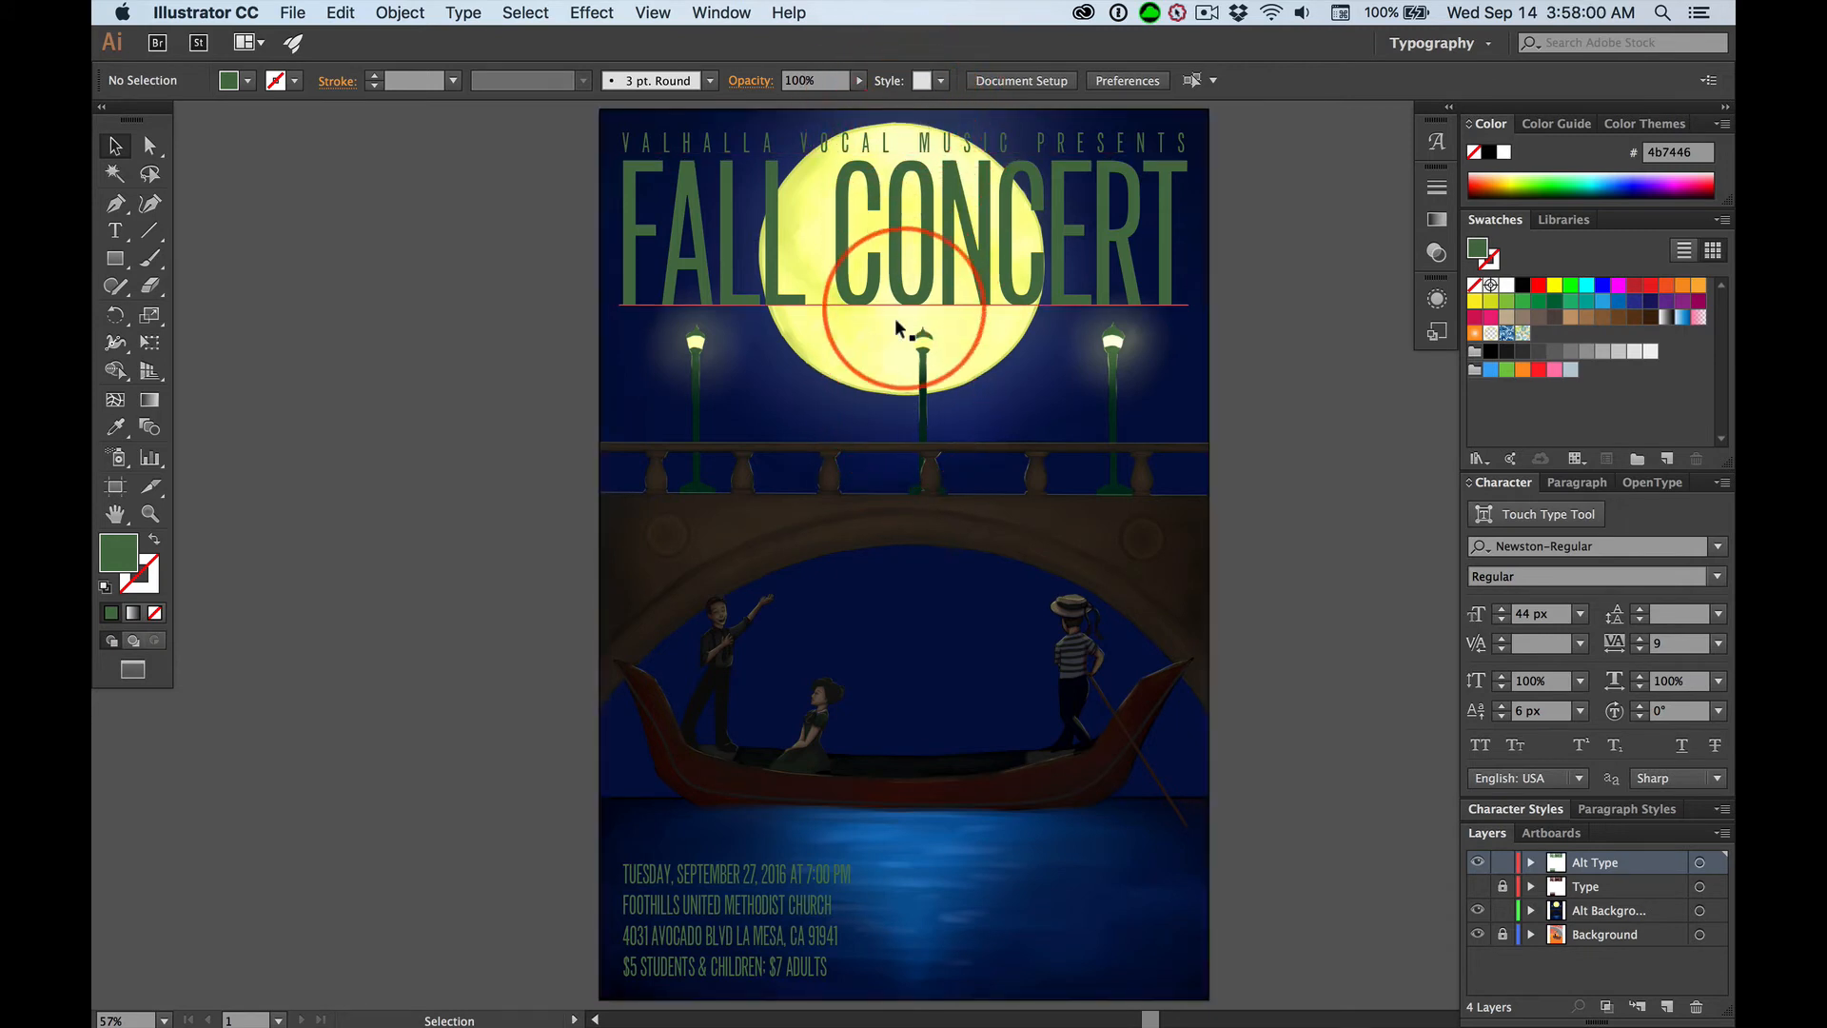
Center the paragraph alignment of the event details text and align the block horizontally to the center of the artboard.
left_click(728, 868)
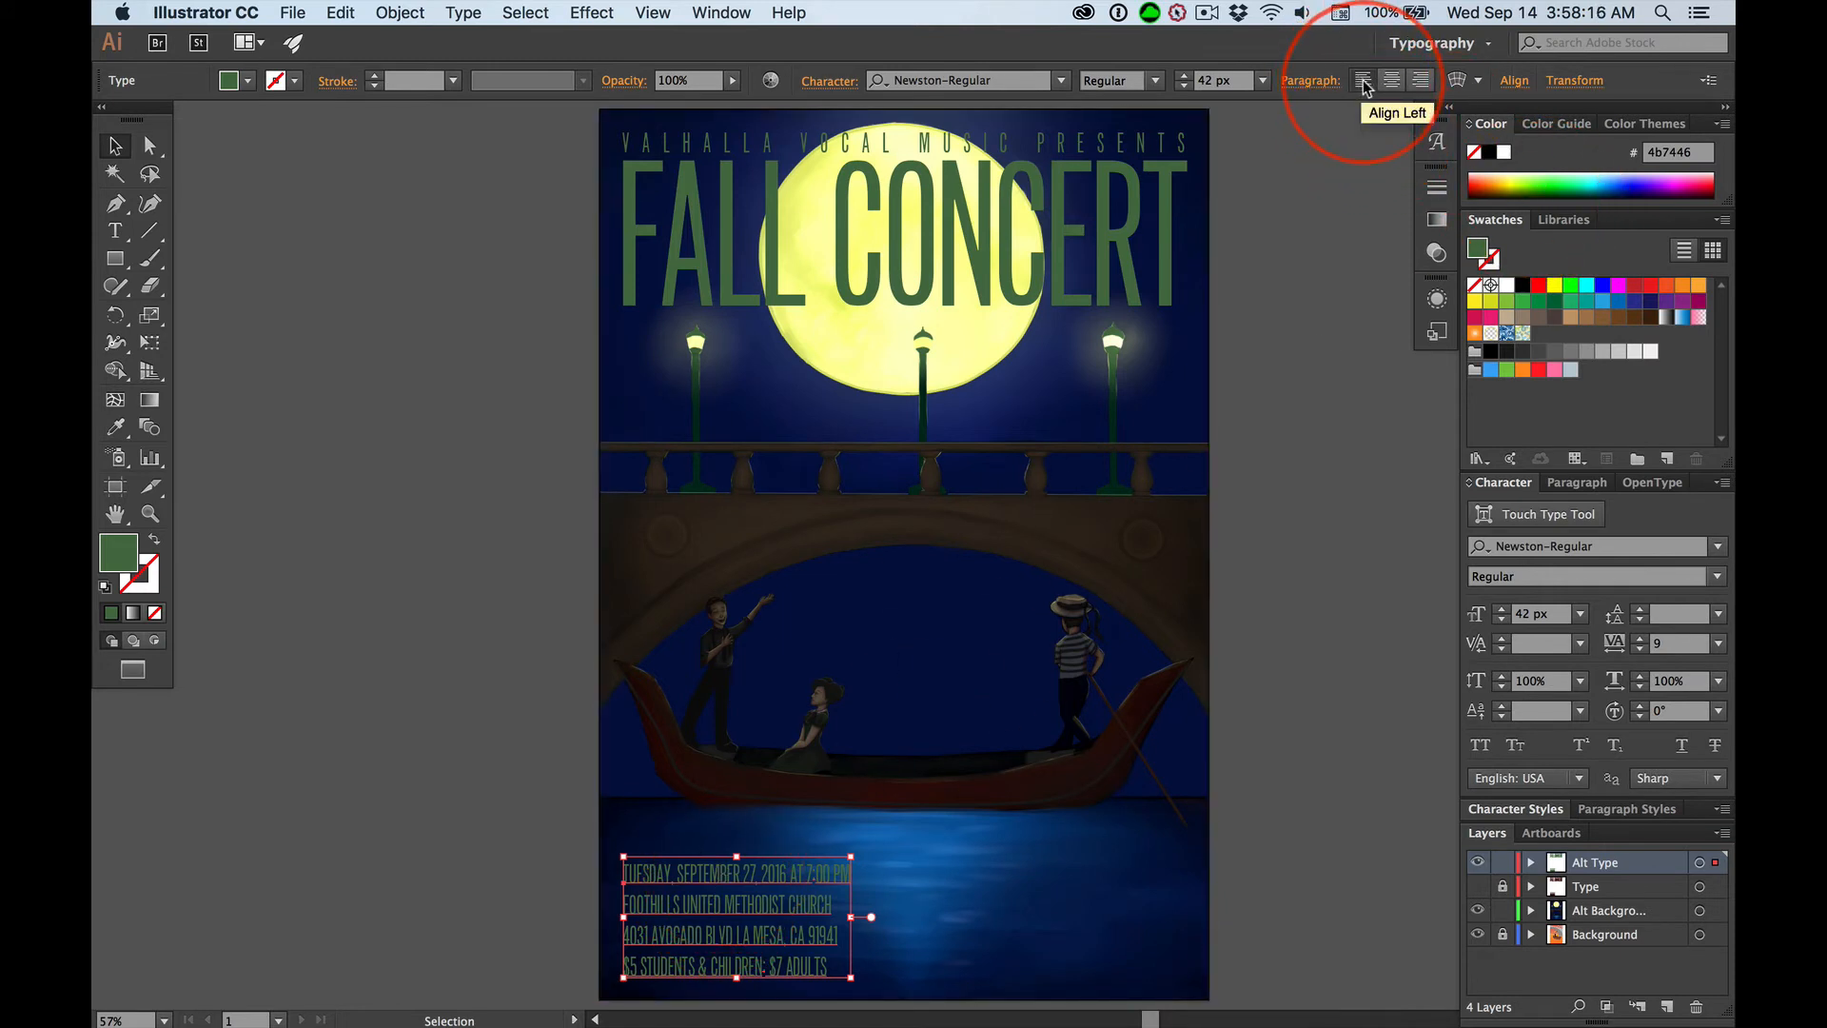
left_click(1392, 82)
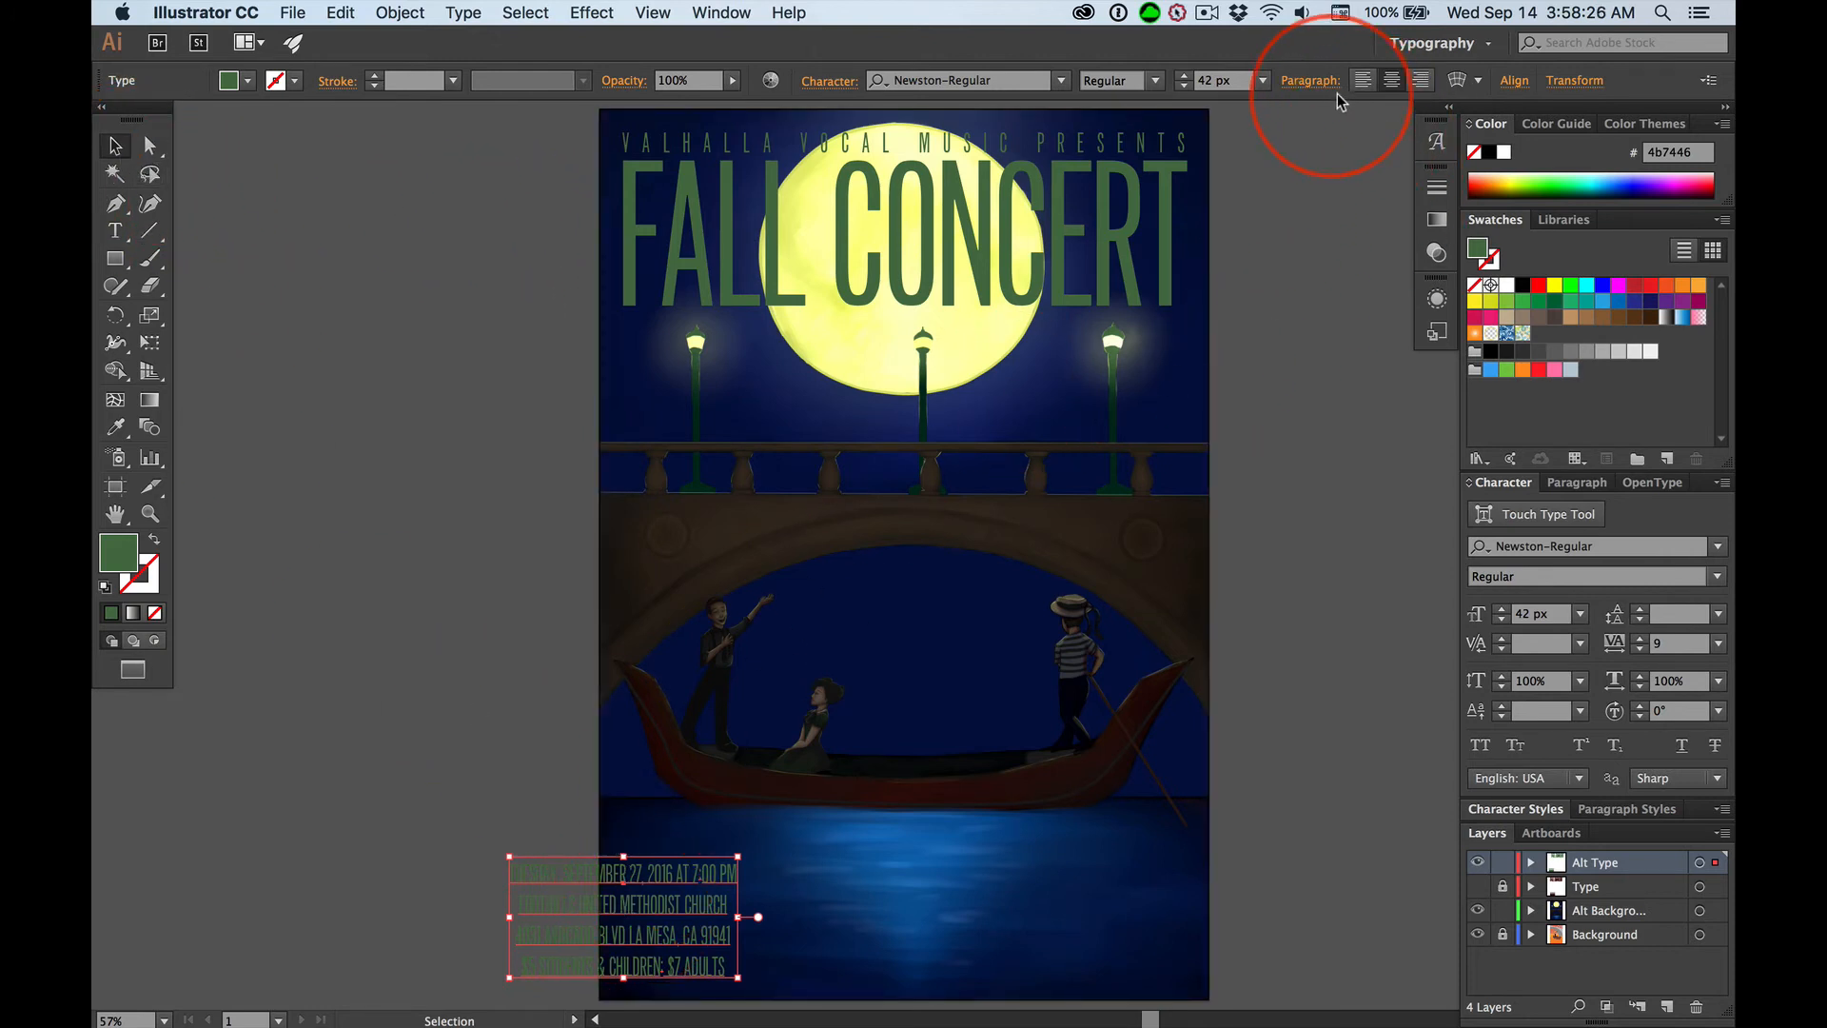
left_click(1519, 81)
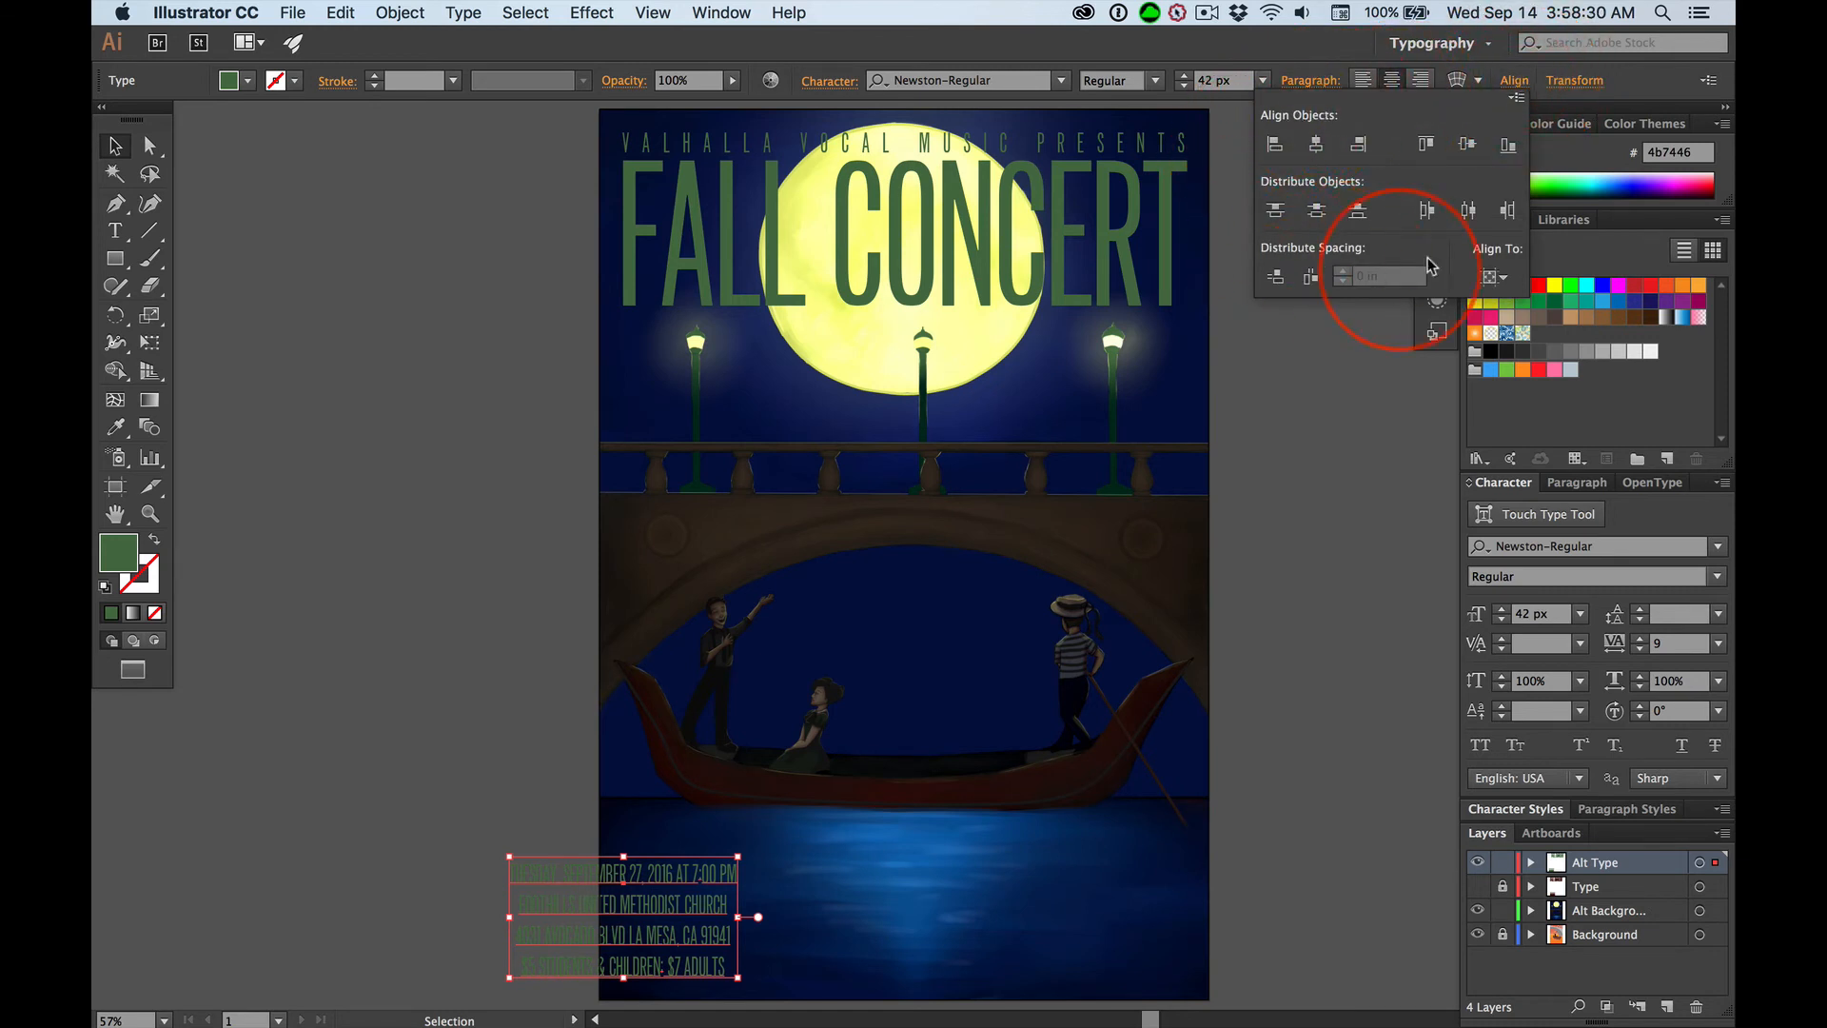
left_click(1504, 278)
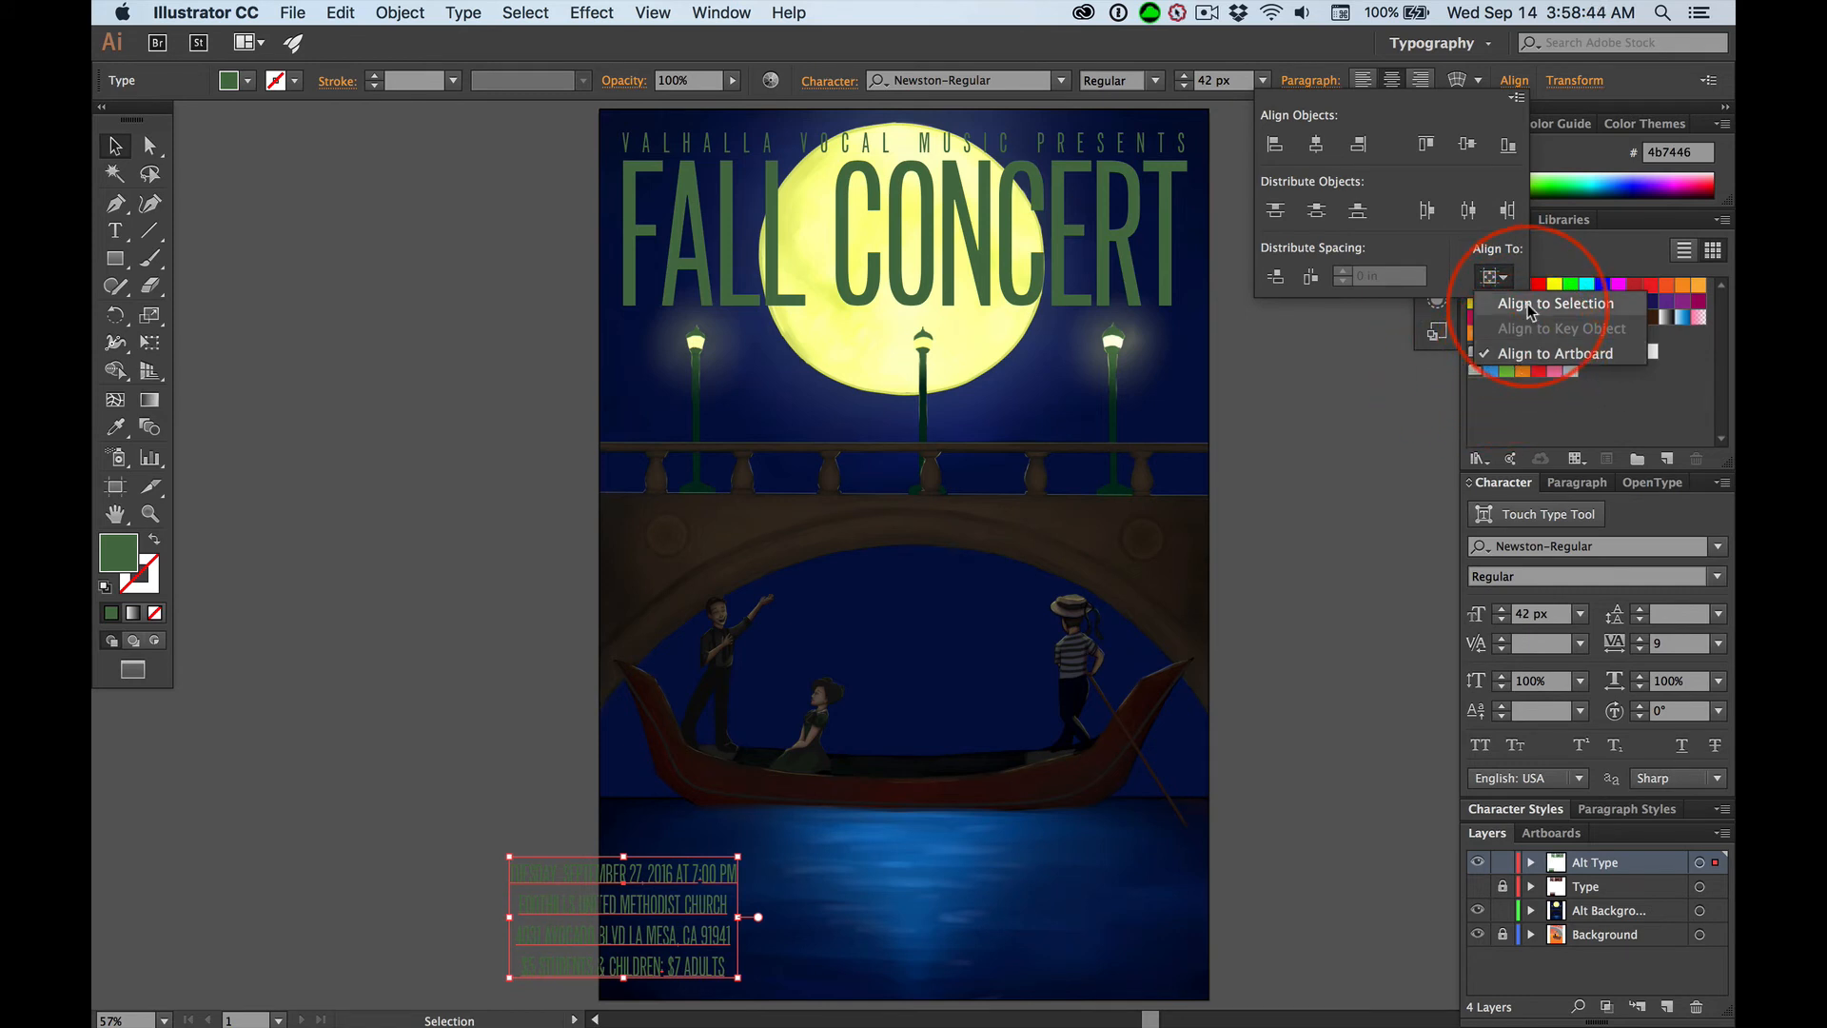
left_click(1533, 352)
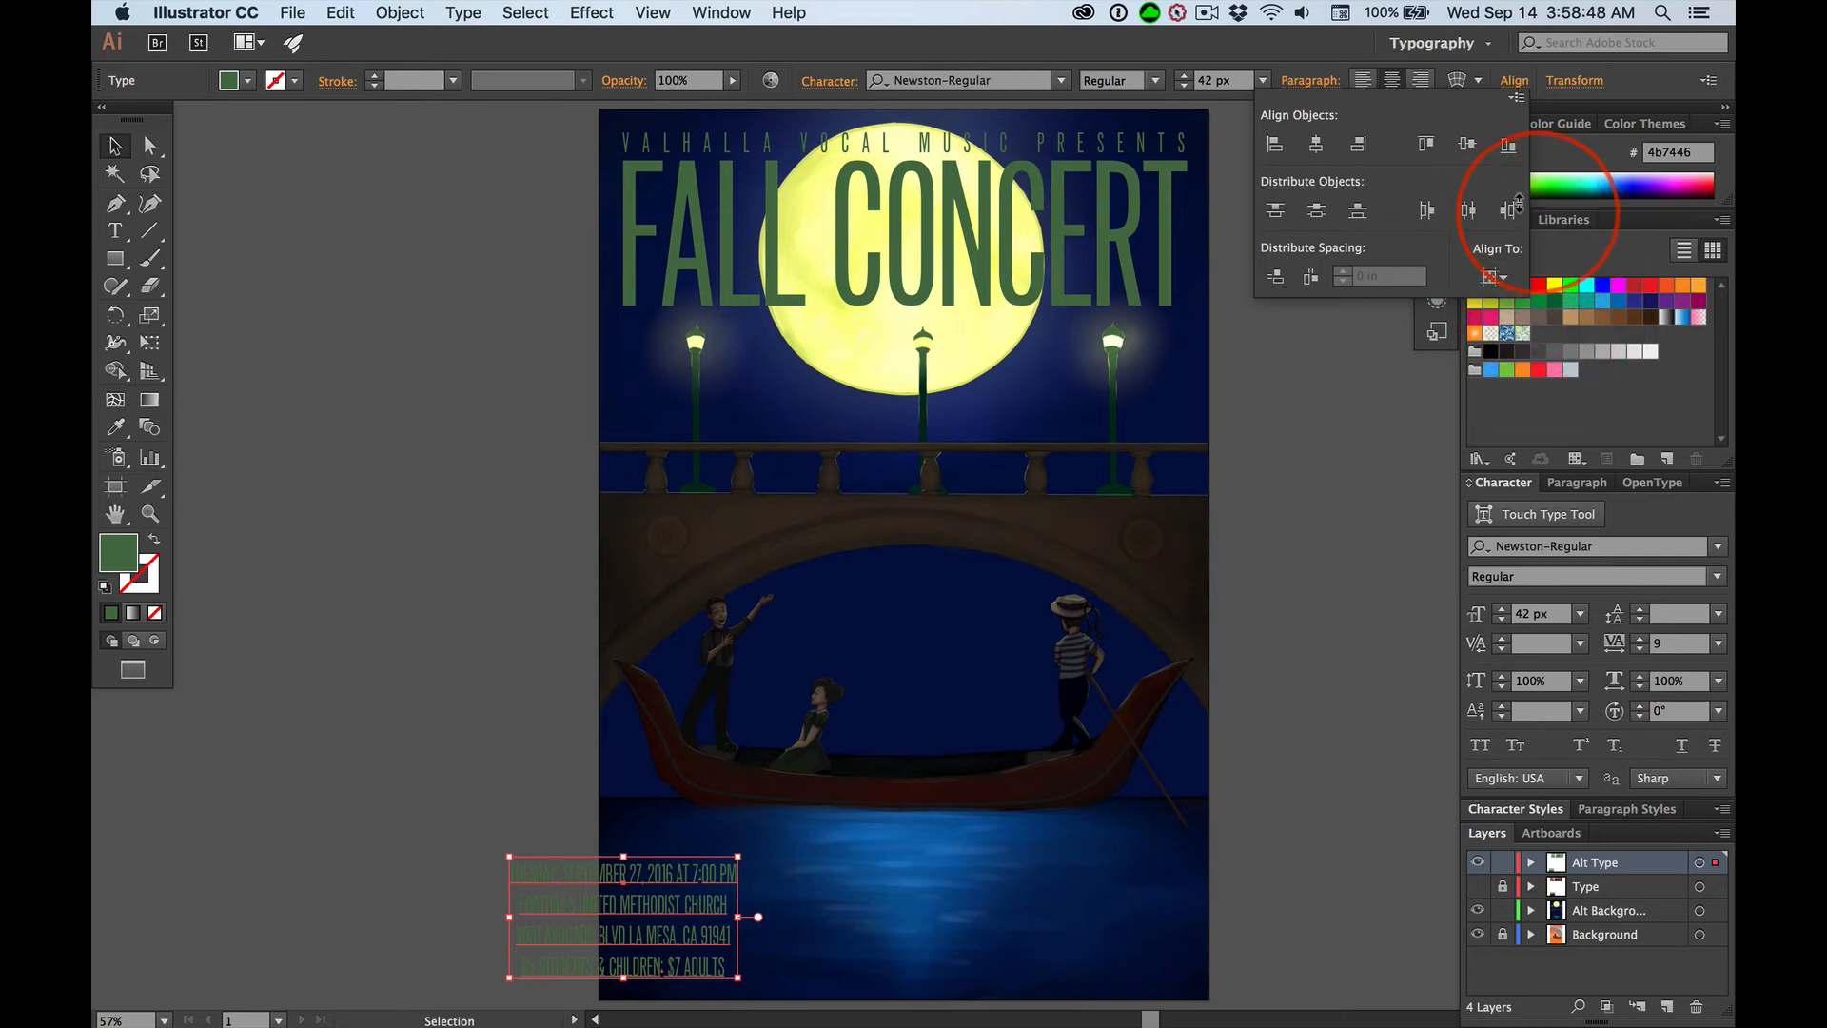
left_click(1503, 281)
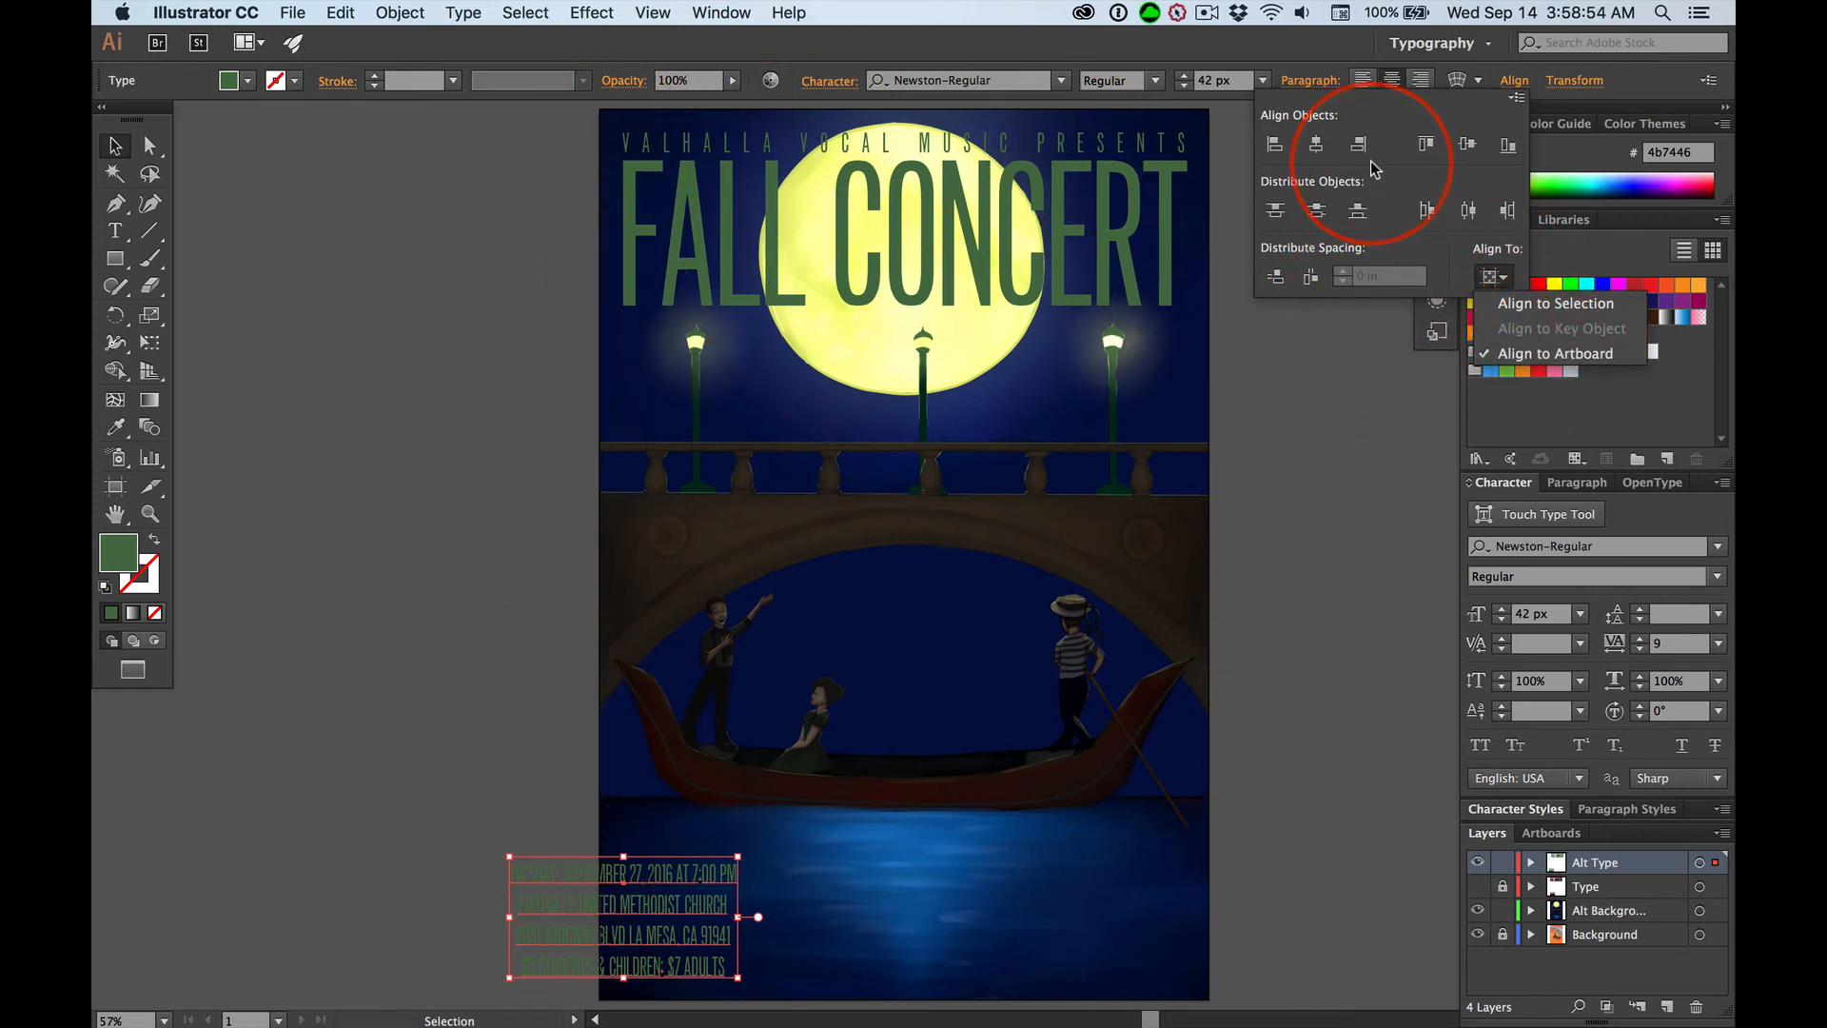
left_click(1317, 145)
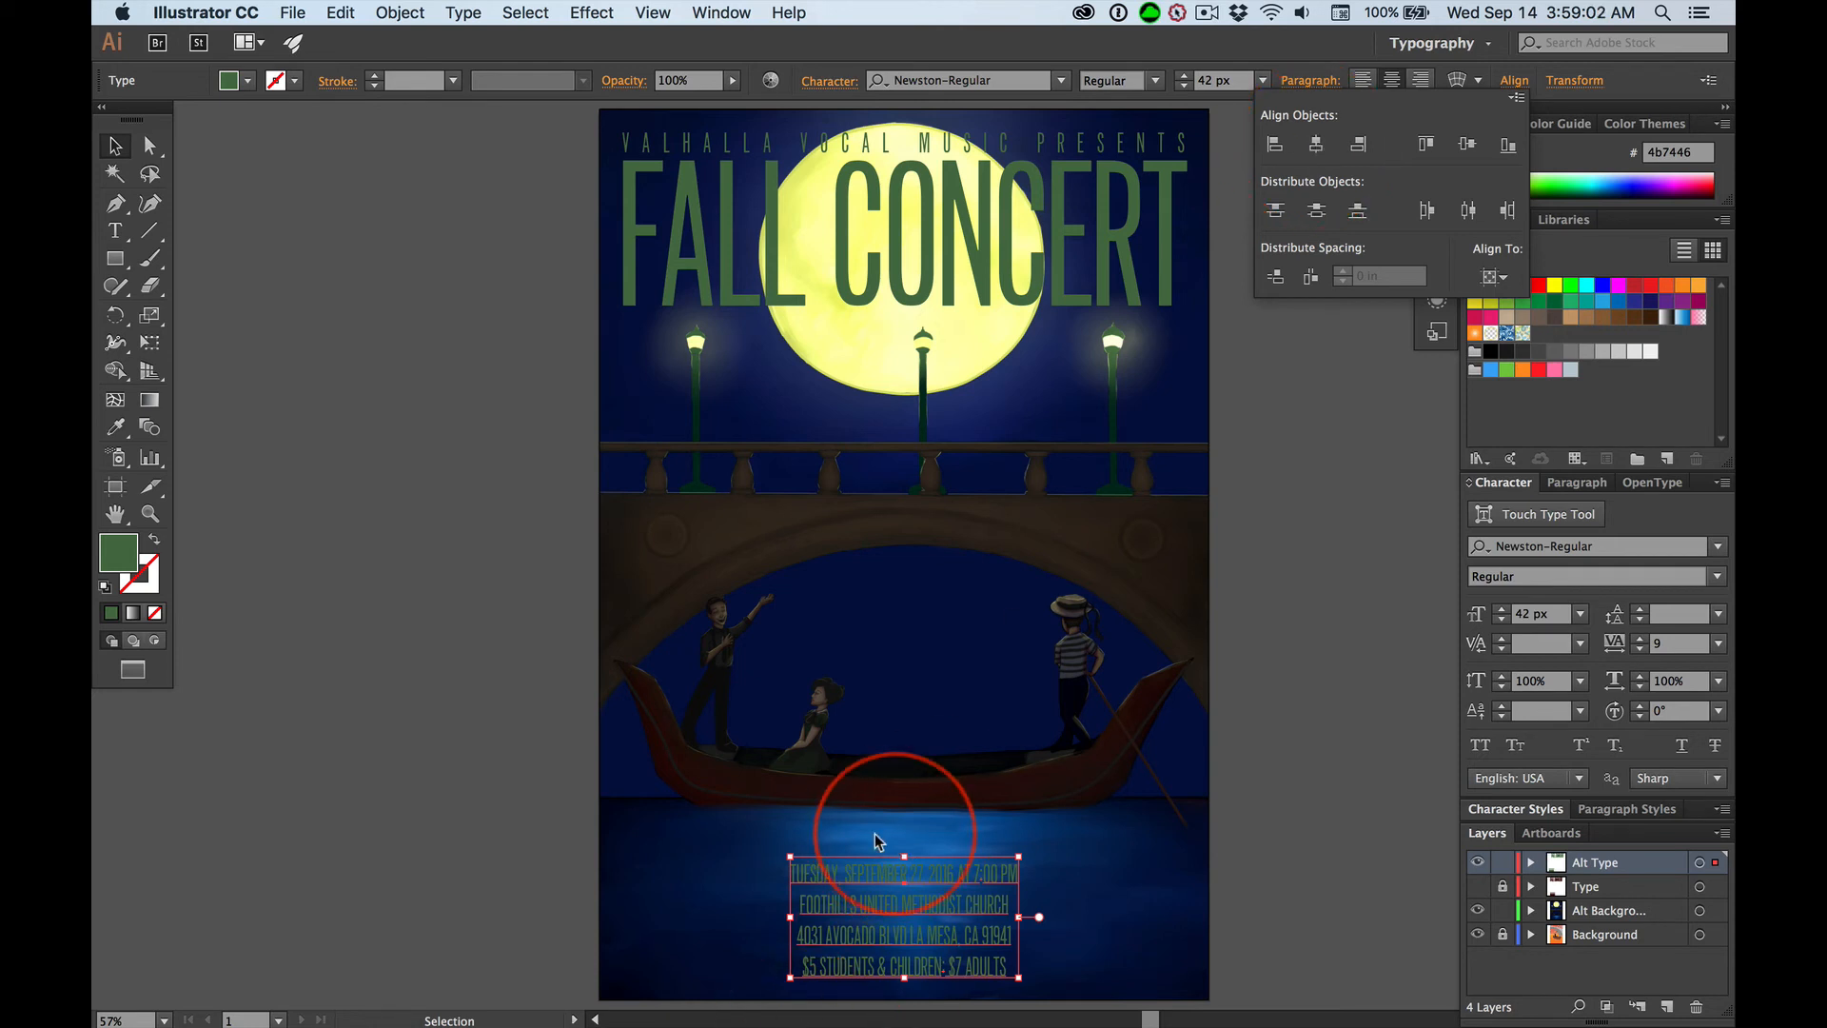
left_click(411, 754)
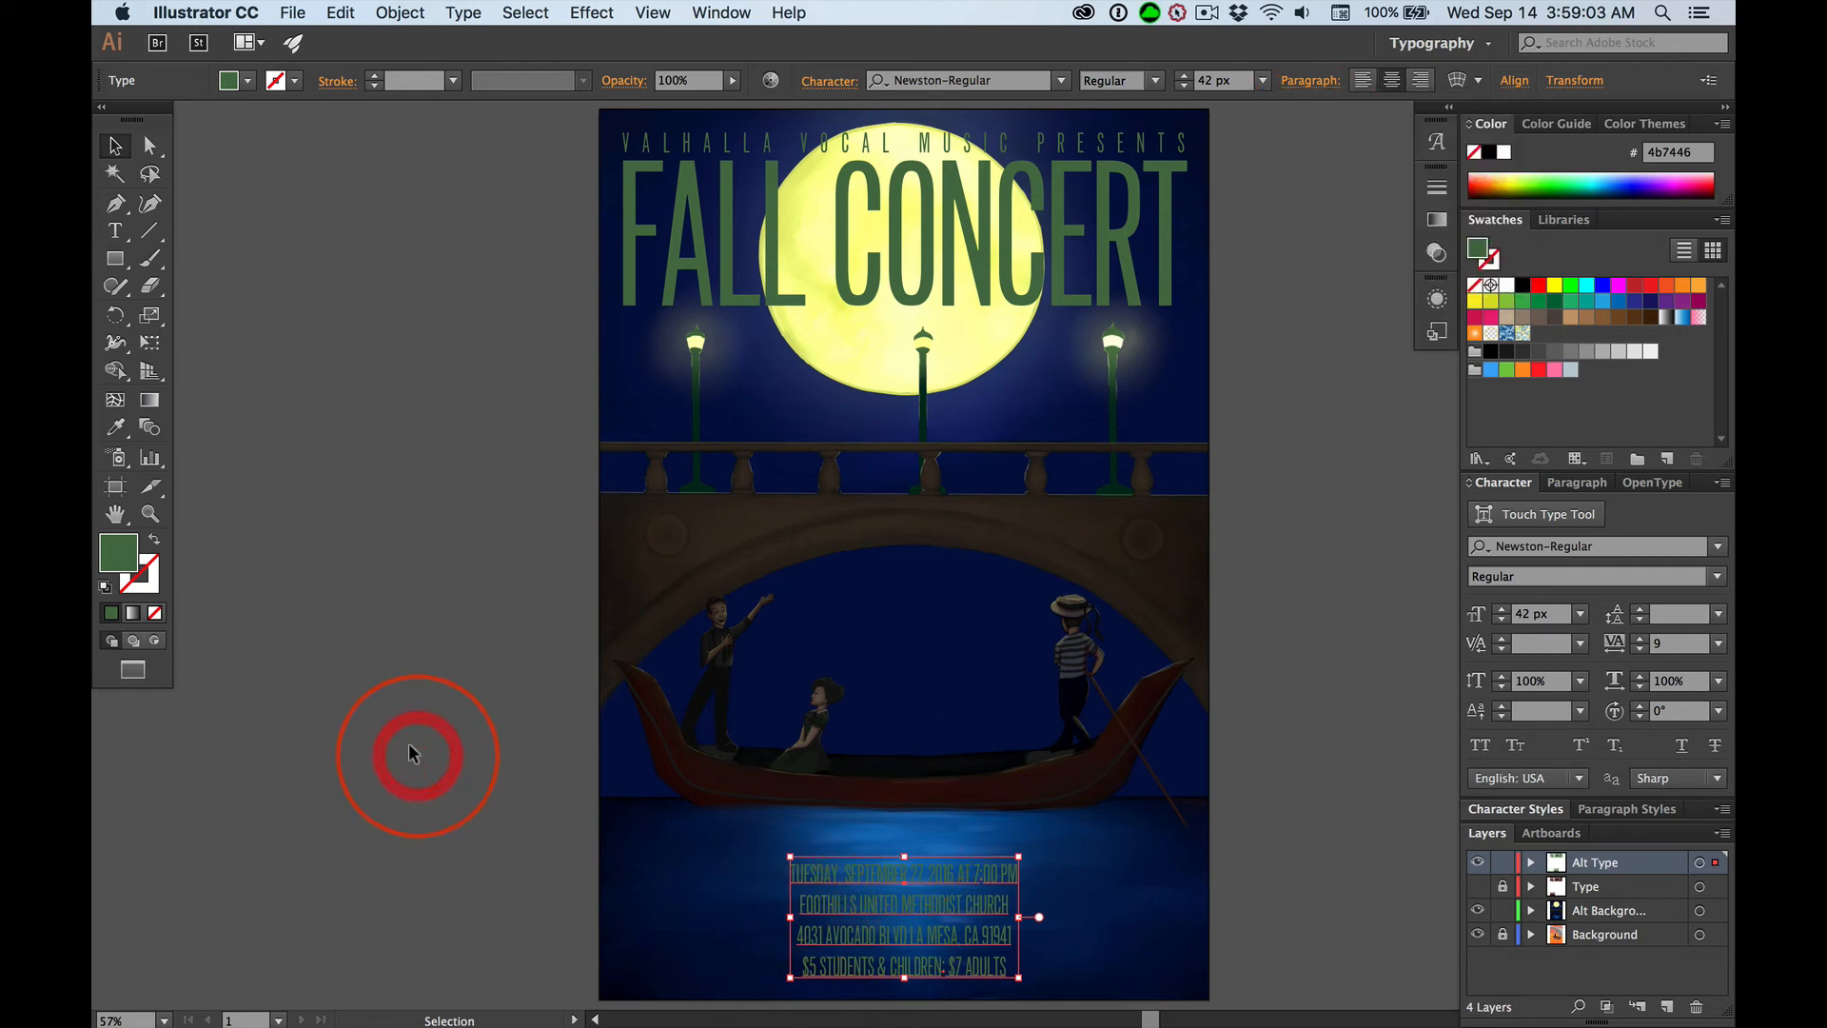
left_click(1331, 761)
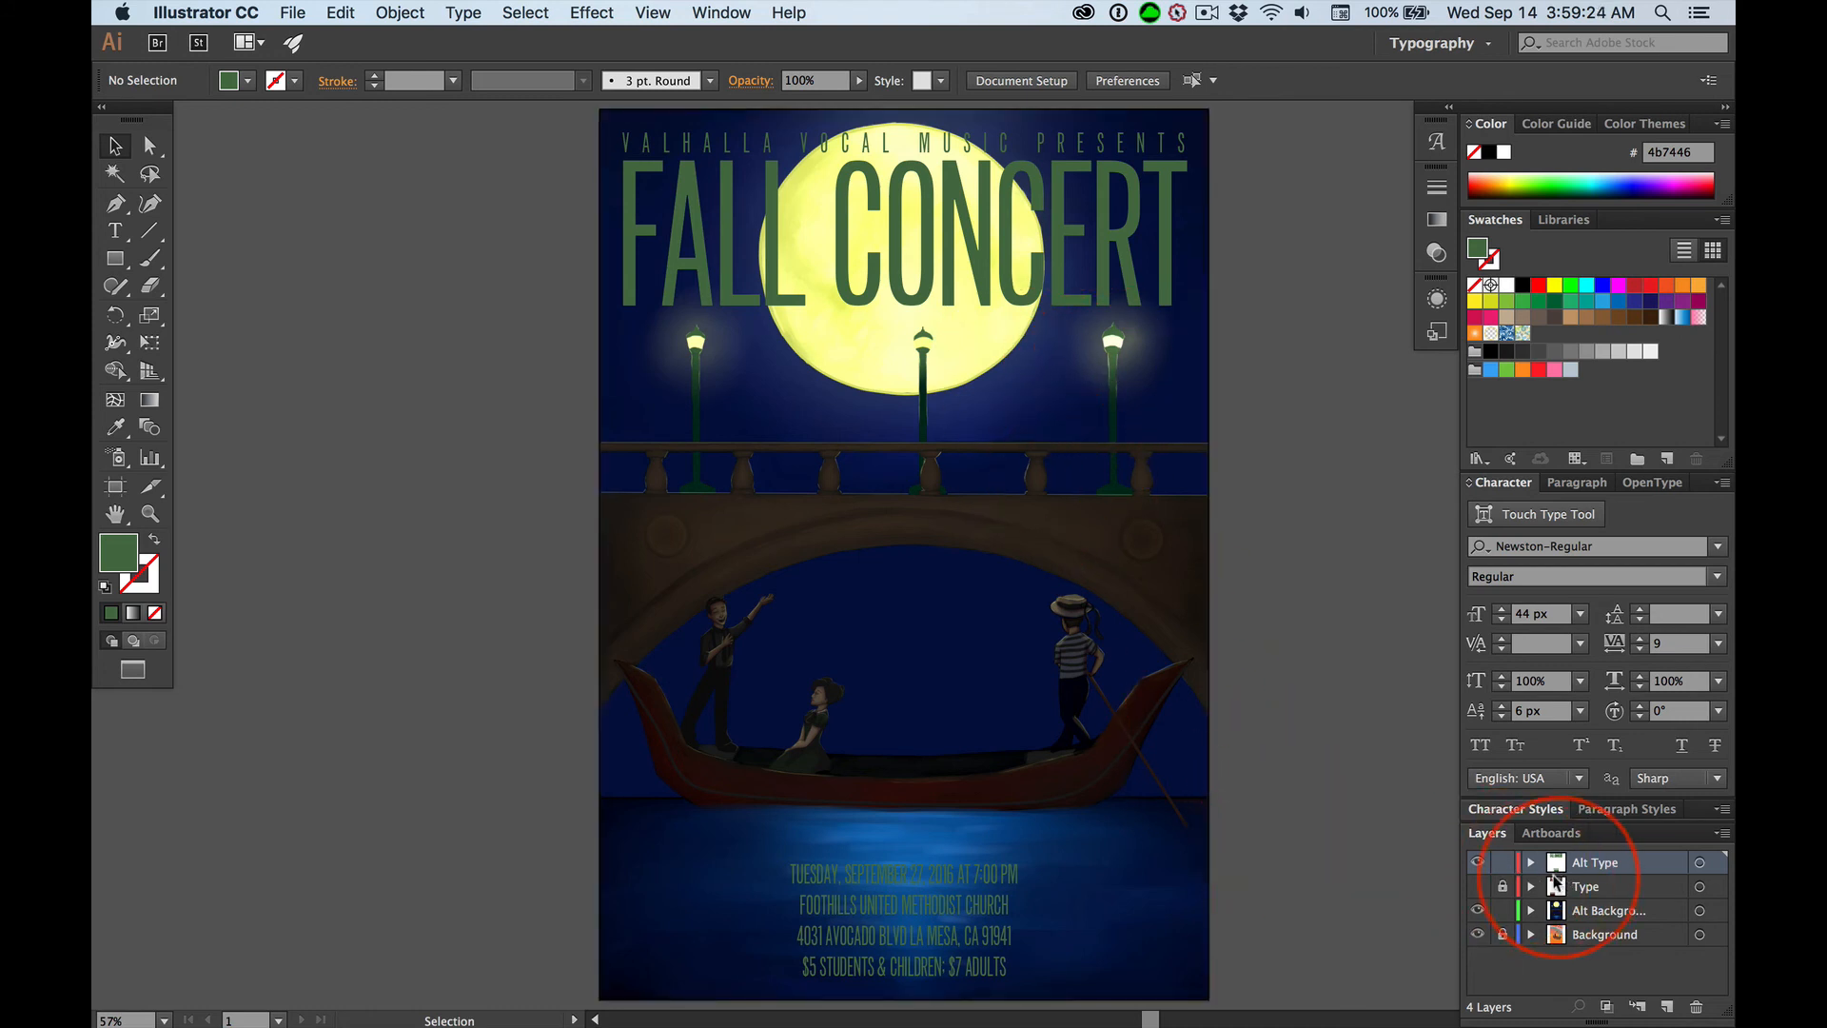
Hide the Alt Type and alternate background layers, show Type, and move the alternate background directly below Alt Type in the layer order.
left_click(1475, 865)
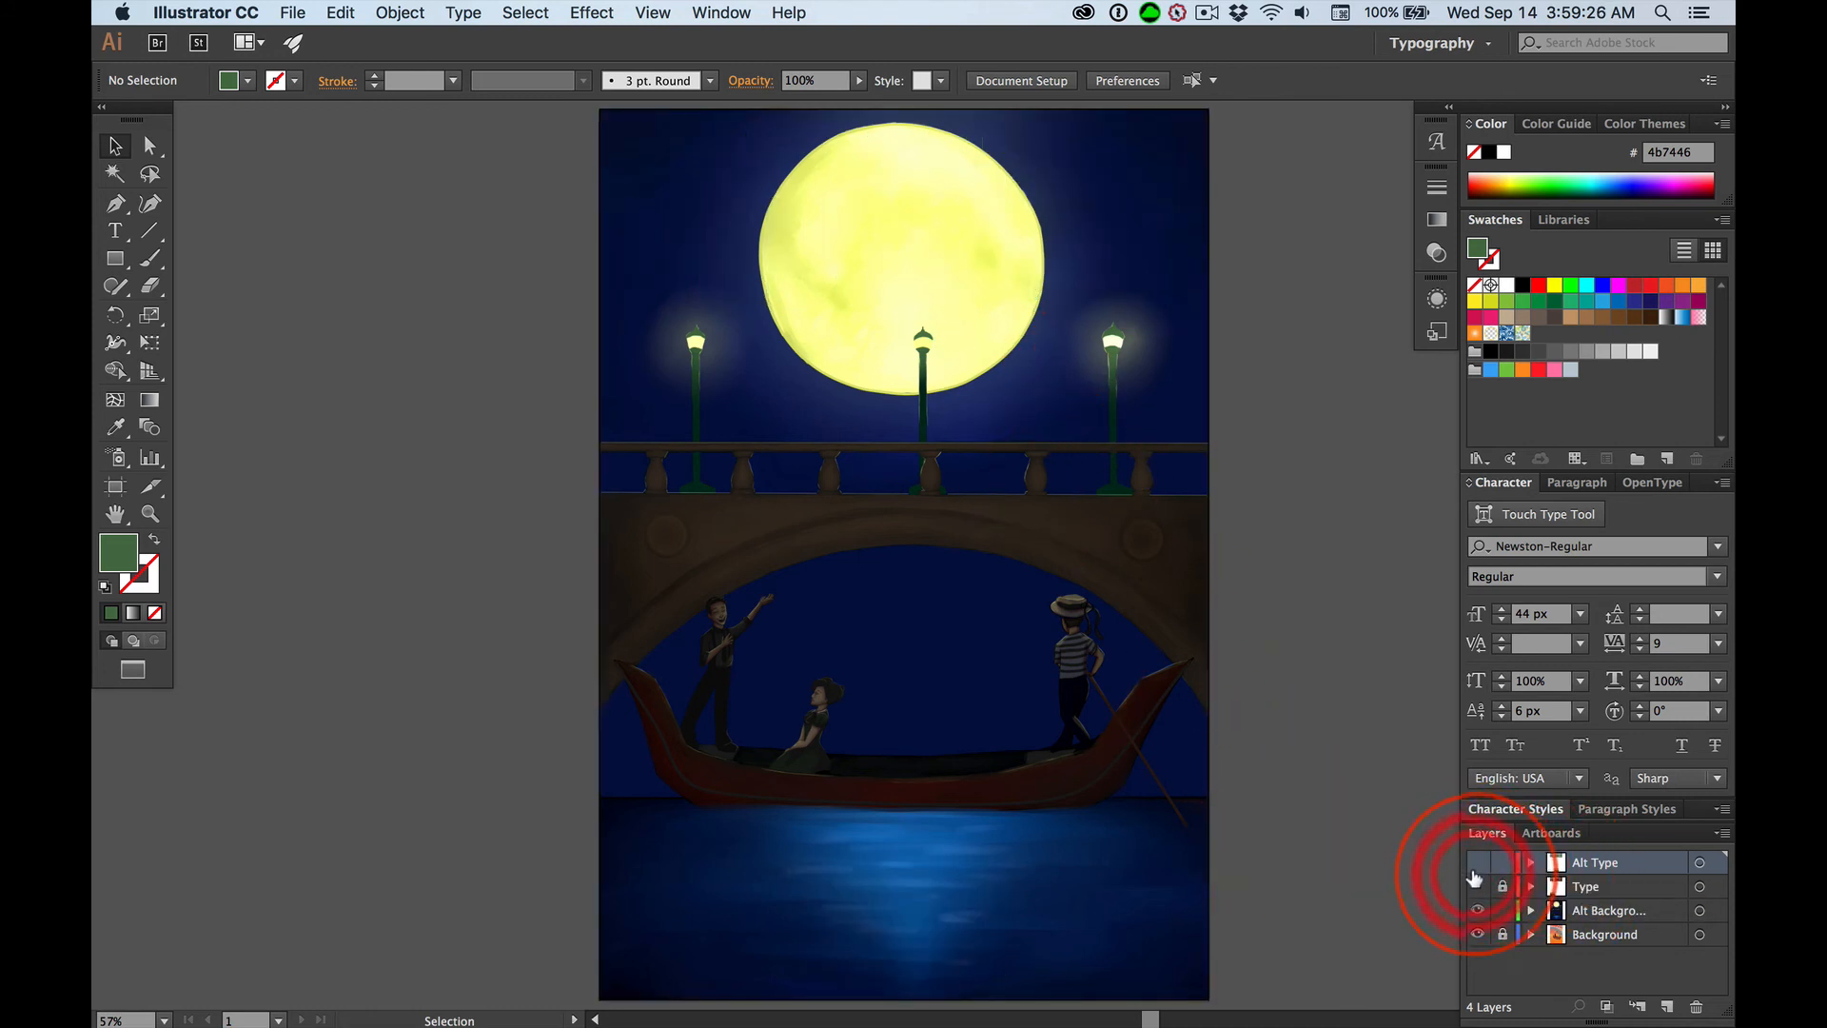
left_click(1477, 886)
left_click(1476, 910)
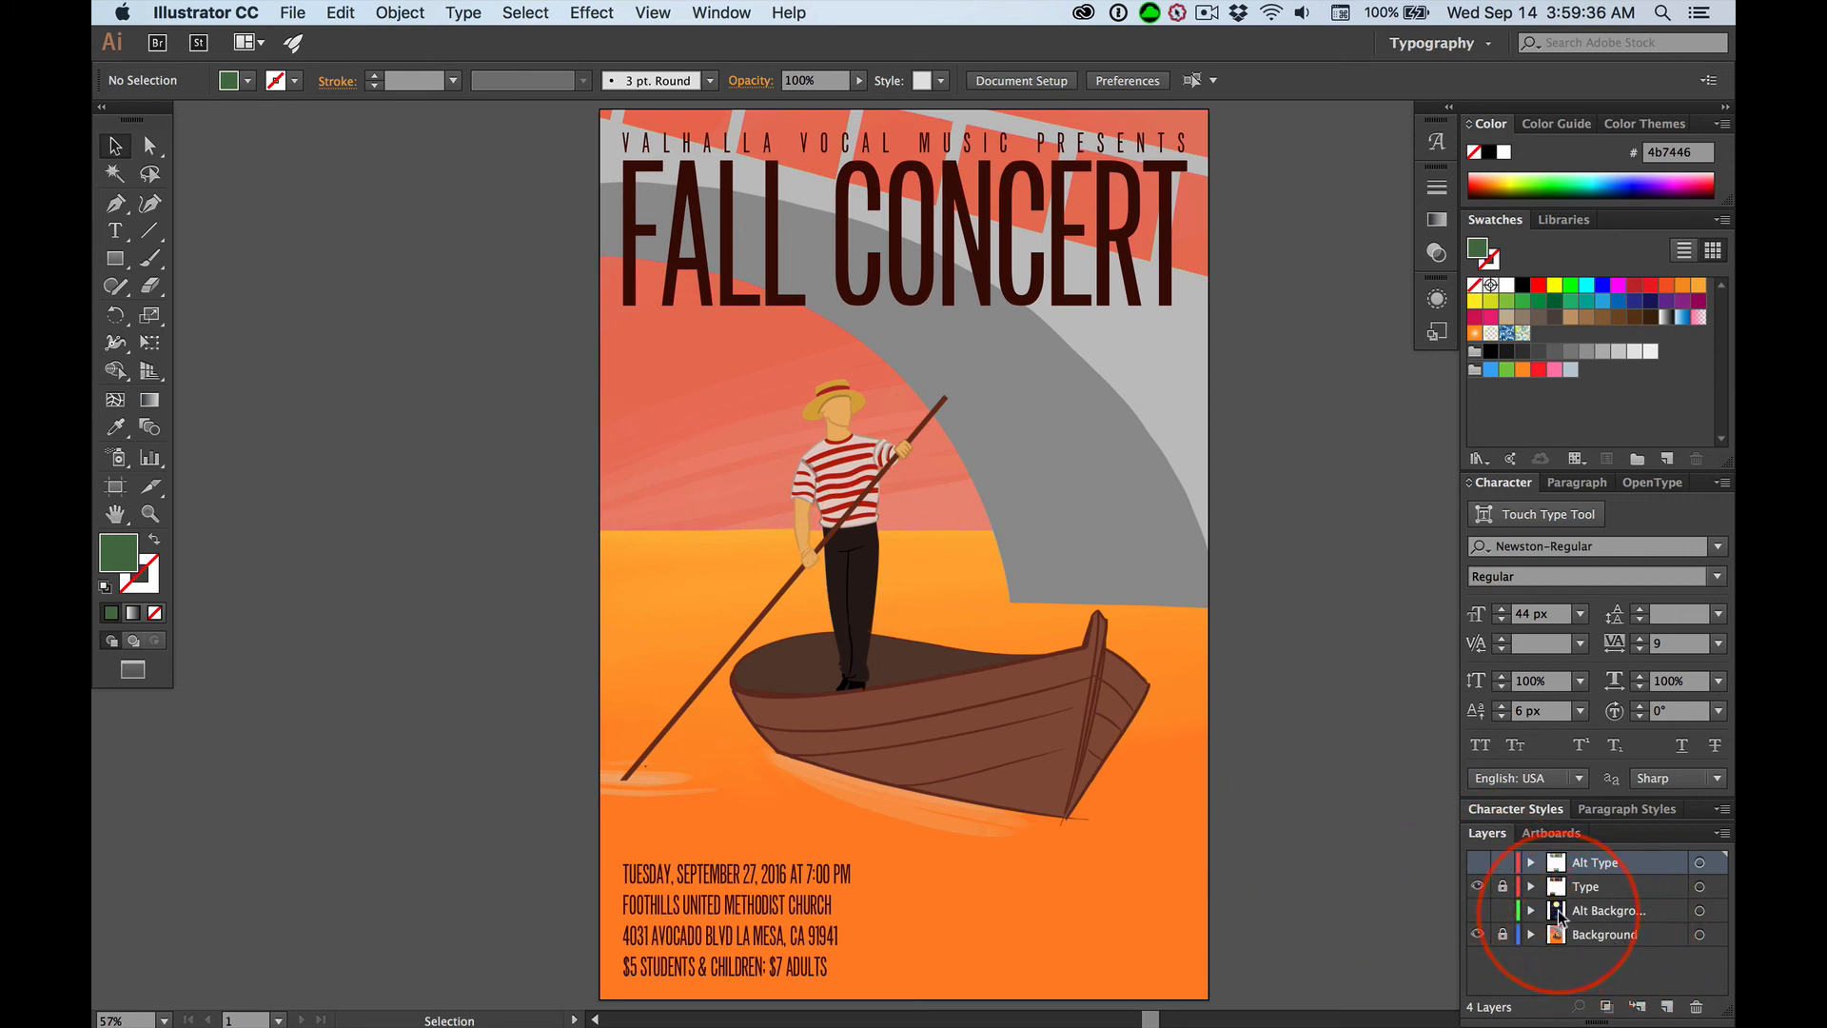
left_click_drag(1559, 913, 1543, 871)
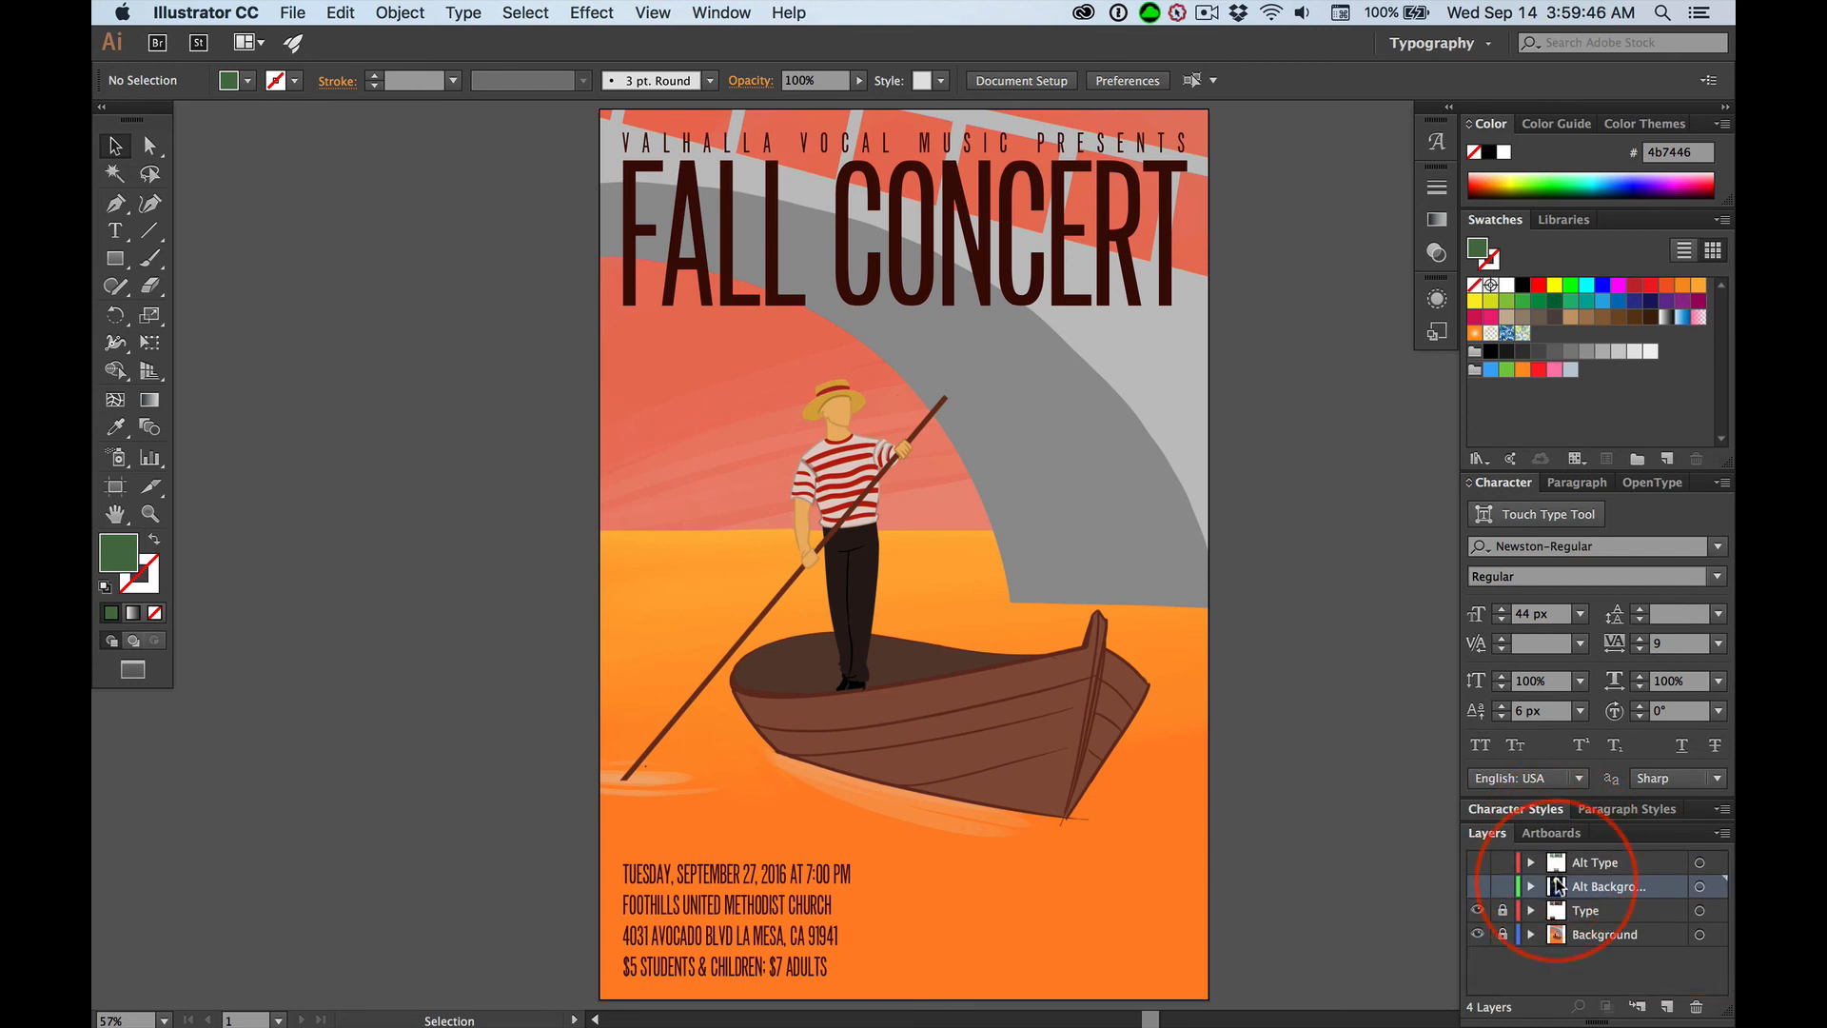
Toggle the Alt Type and alternate background layers on and off together to compare the two poster versions, leaving both hidden.
left_click(1476, 864)
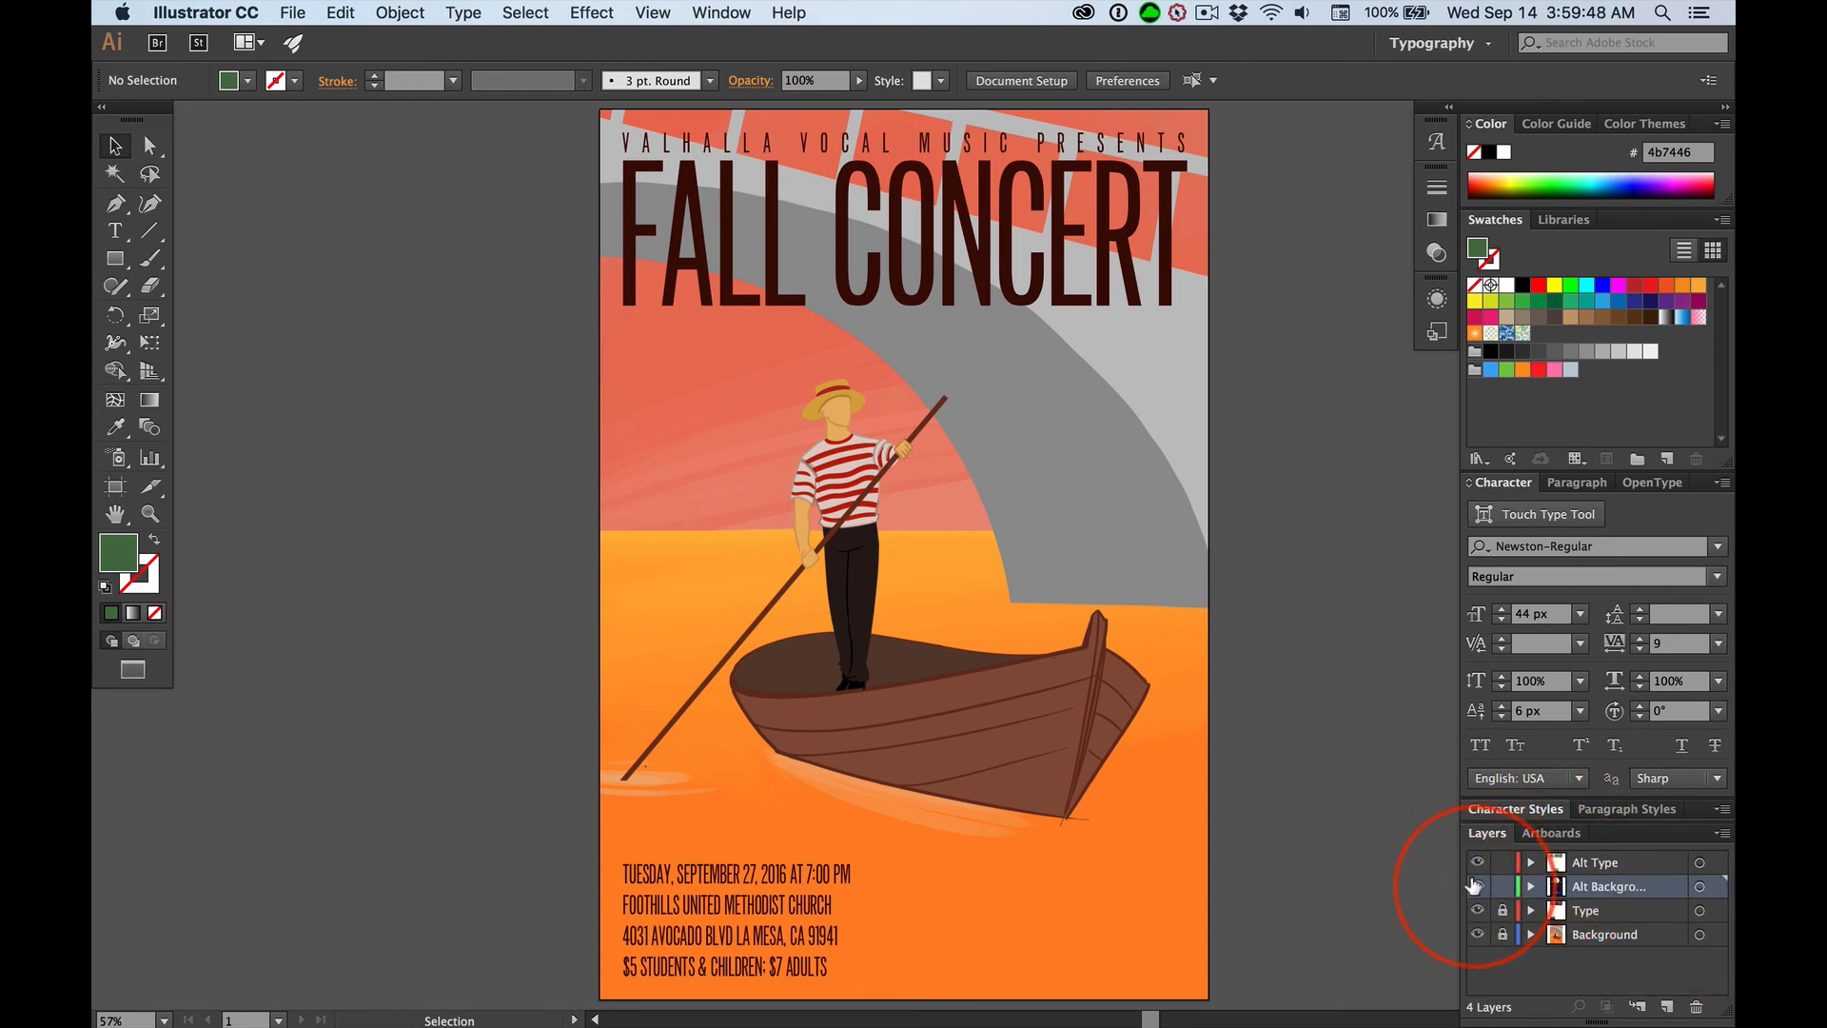
left_click(1475, 885)
left_click(1475, 885)
left_click(1476, 863)
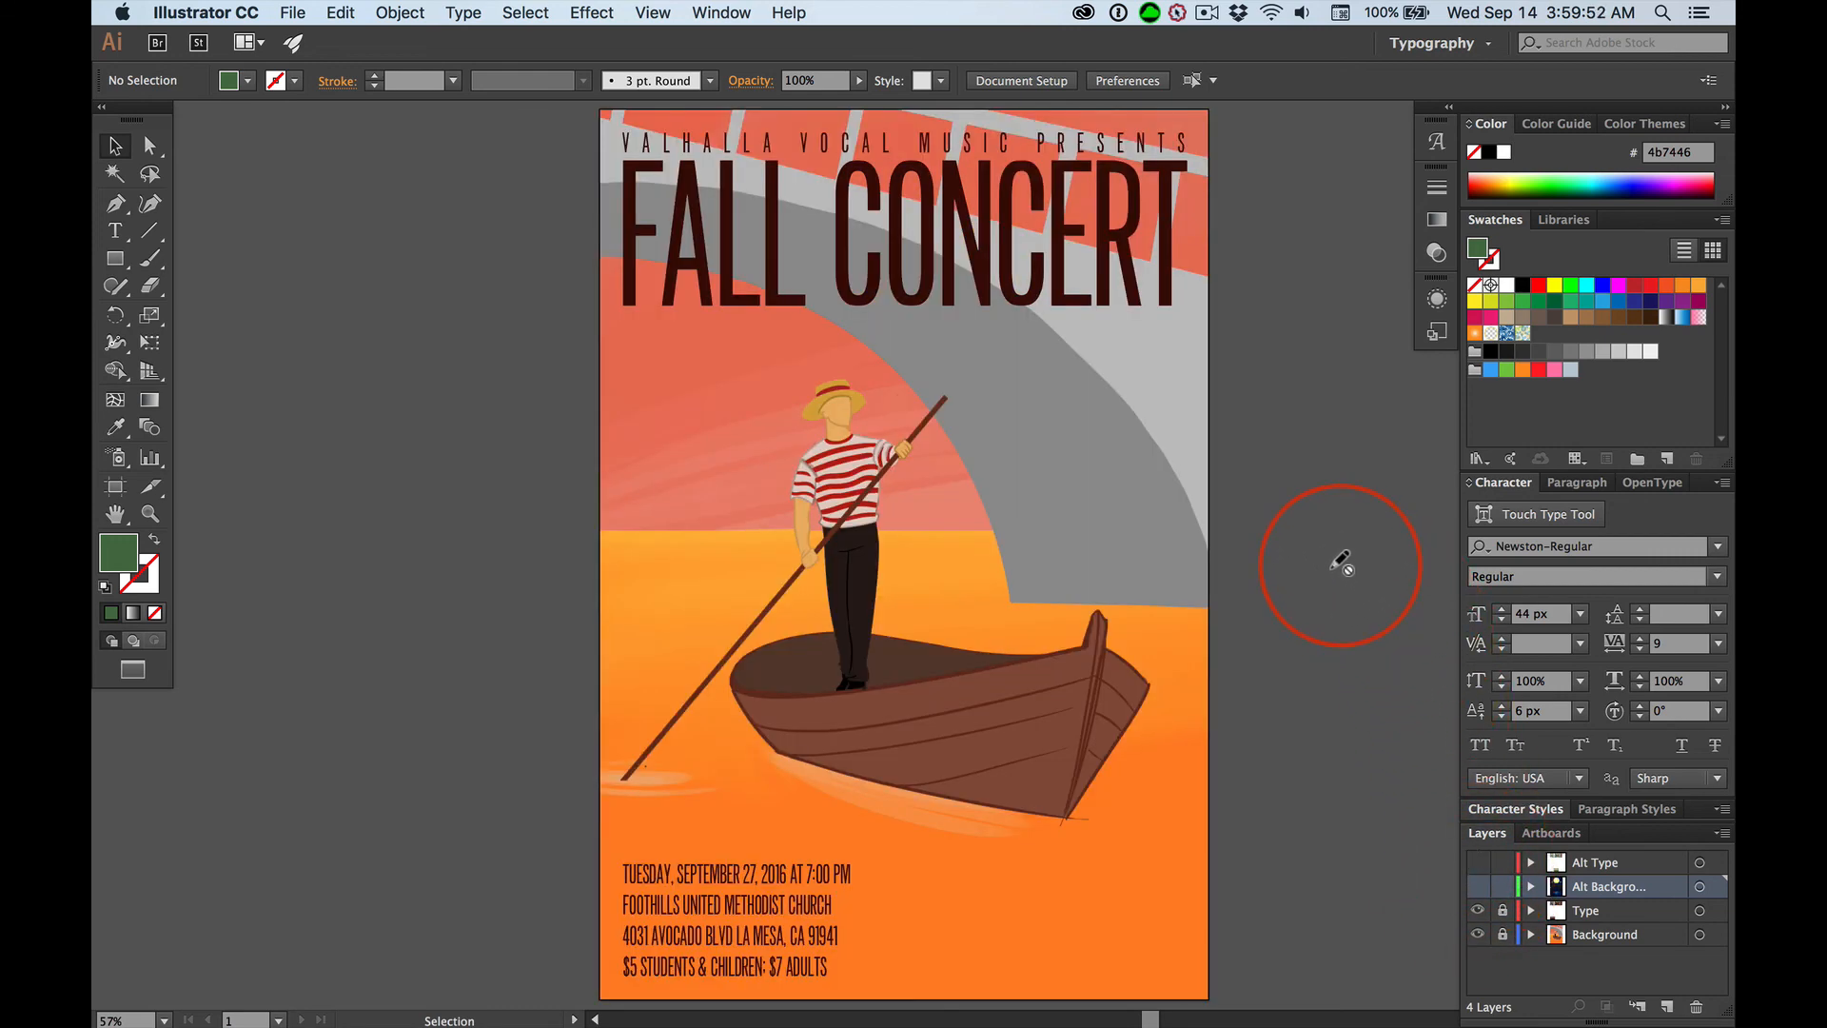
left_click(1475, 862)
left_click(1476, 885)
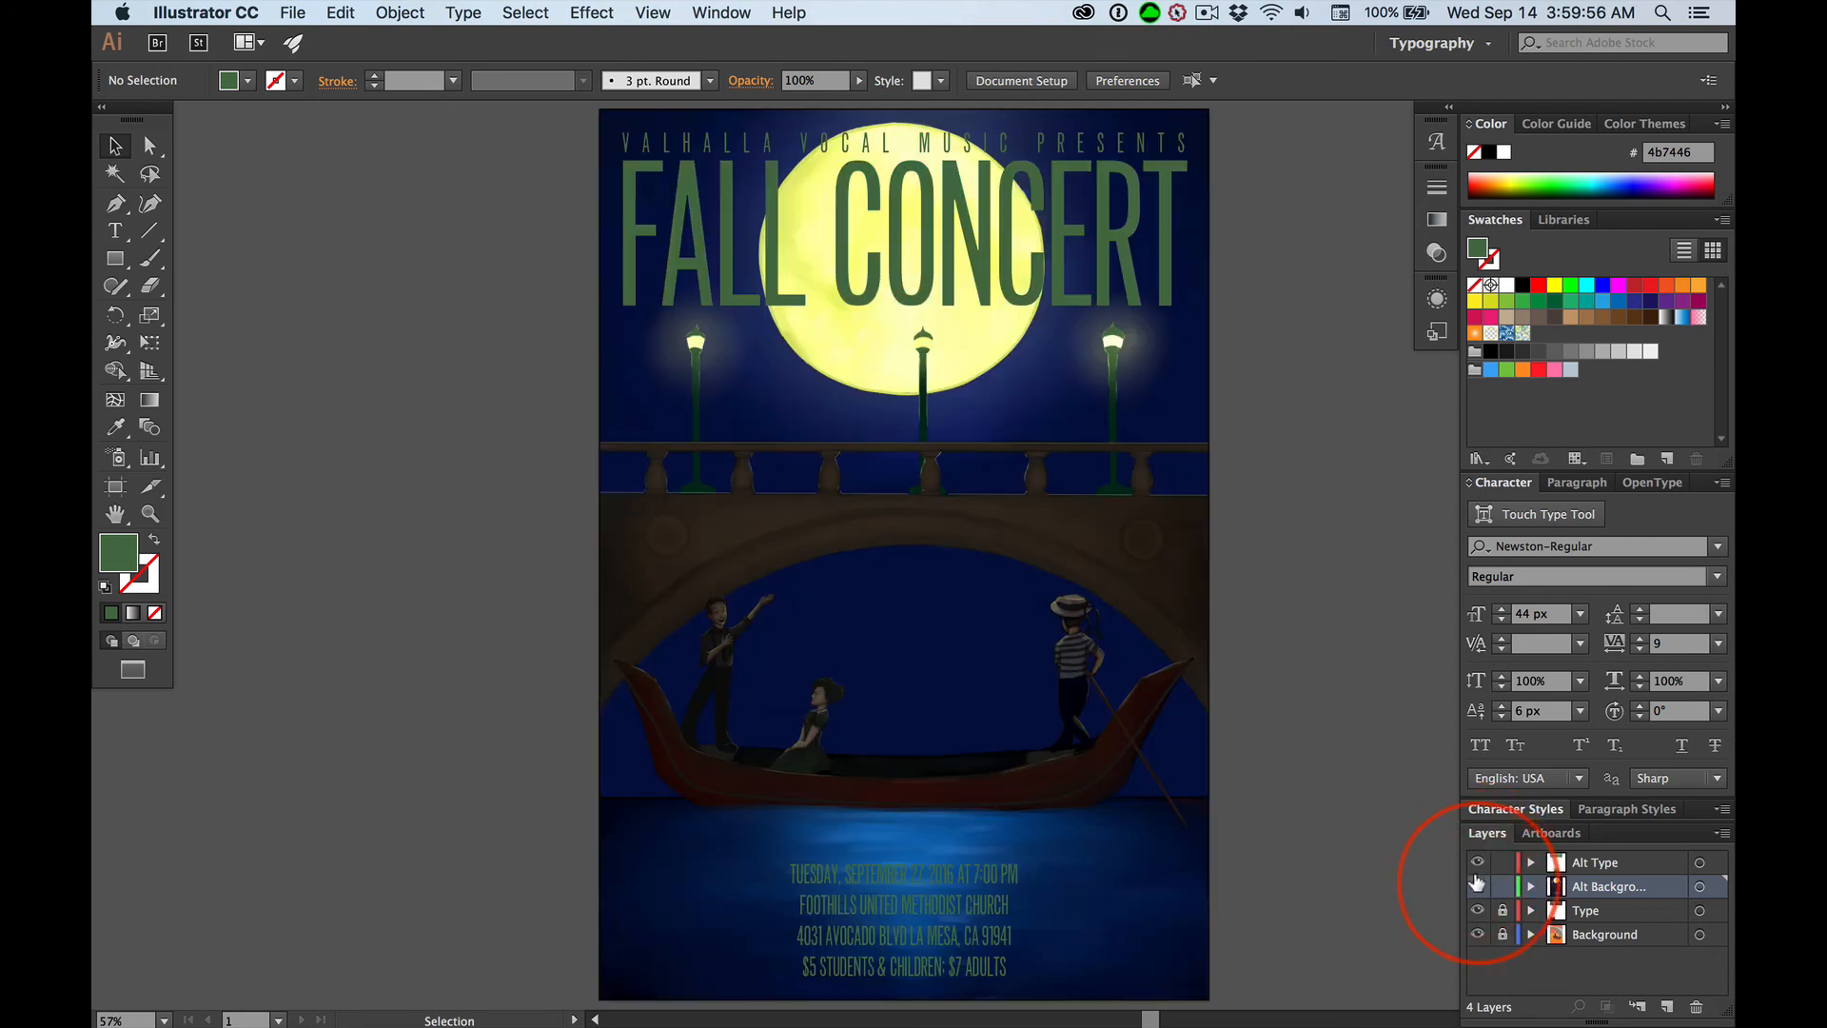
left_click_drag(1476, 885, 1476, 863)
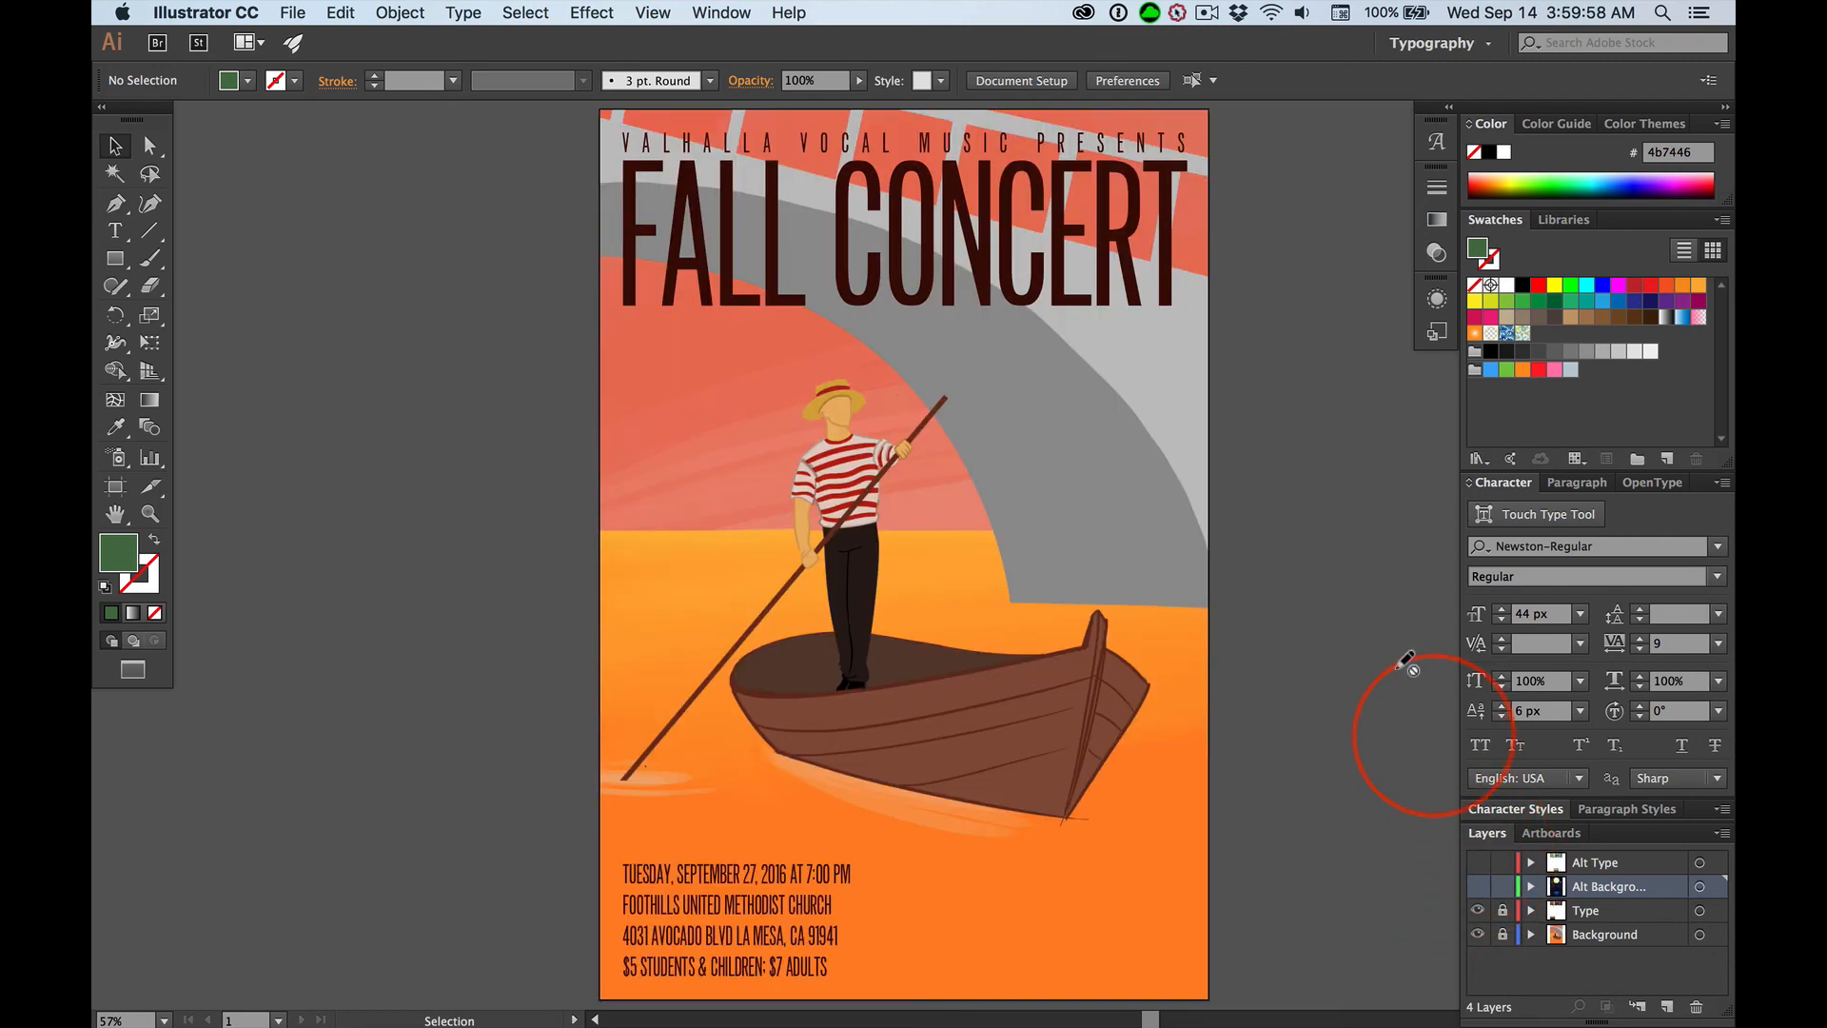